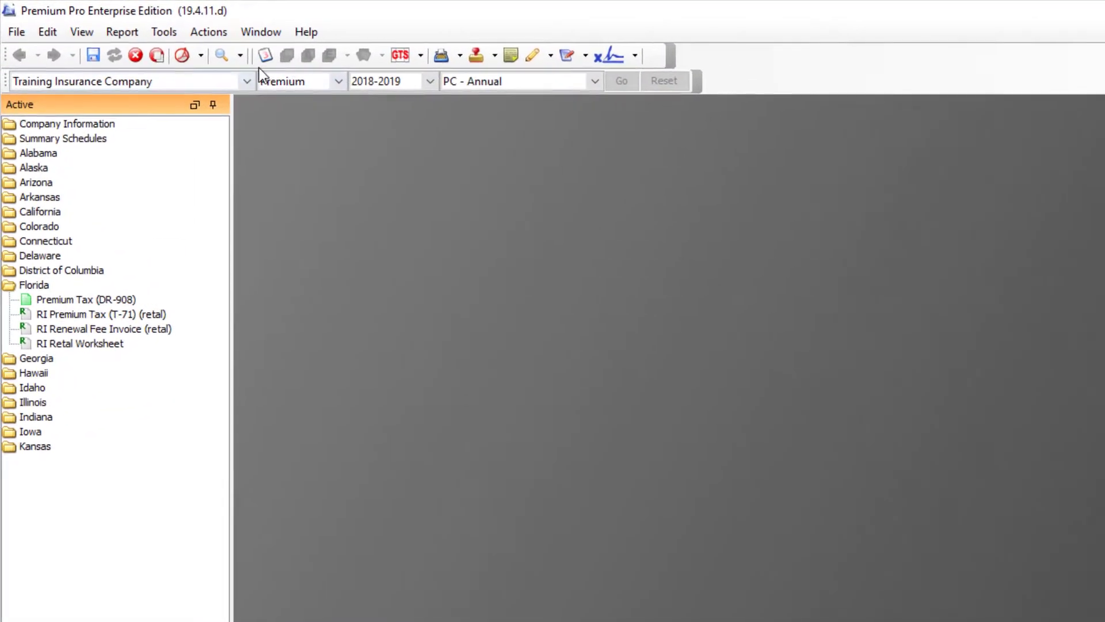
# Step: Open the Calendar of return due dates
pyautogui.click(247, 51)
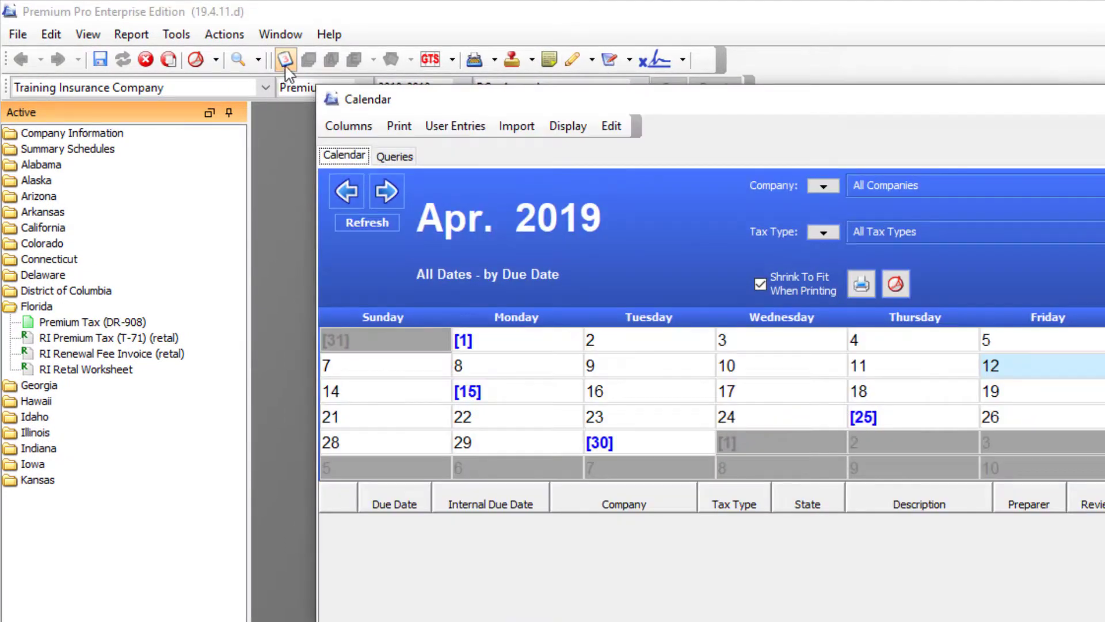
pyautogui.click(1104, 100)
pyautogui.click(176, 38)
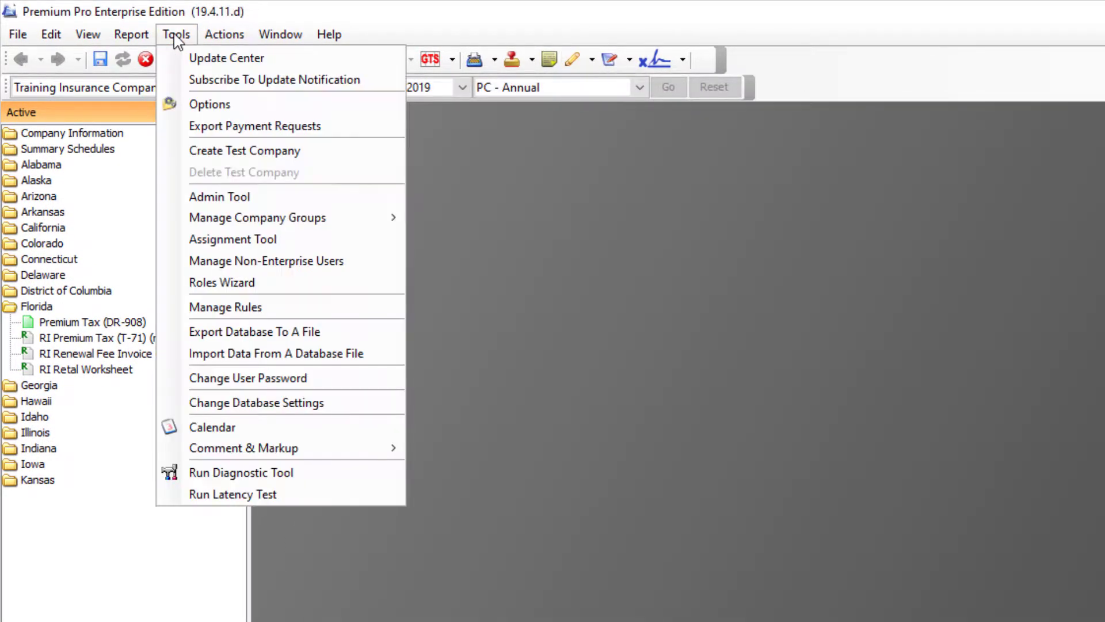
pyautogui.click(226, 431)
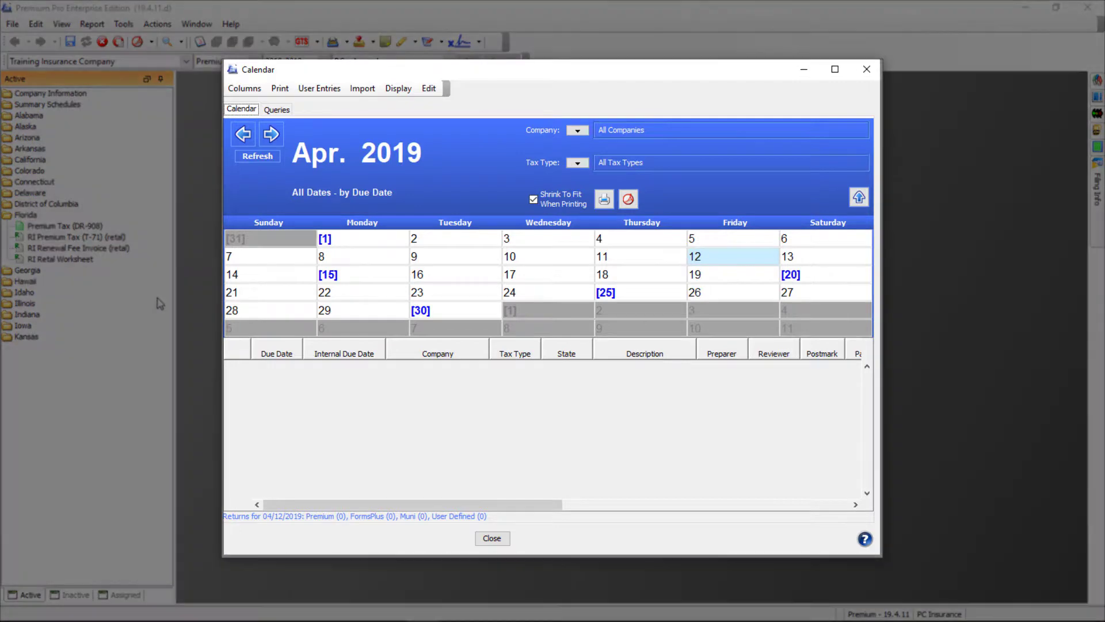
# Step: Page the calendar forward to May 2019, back through the earlier months, and return to April 2019
pyautogui.click(271, 134)
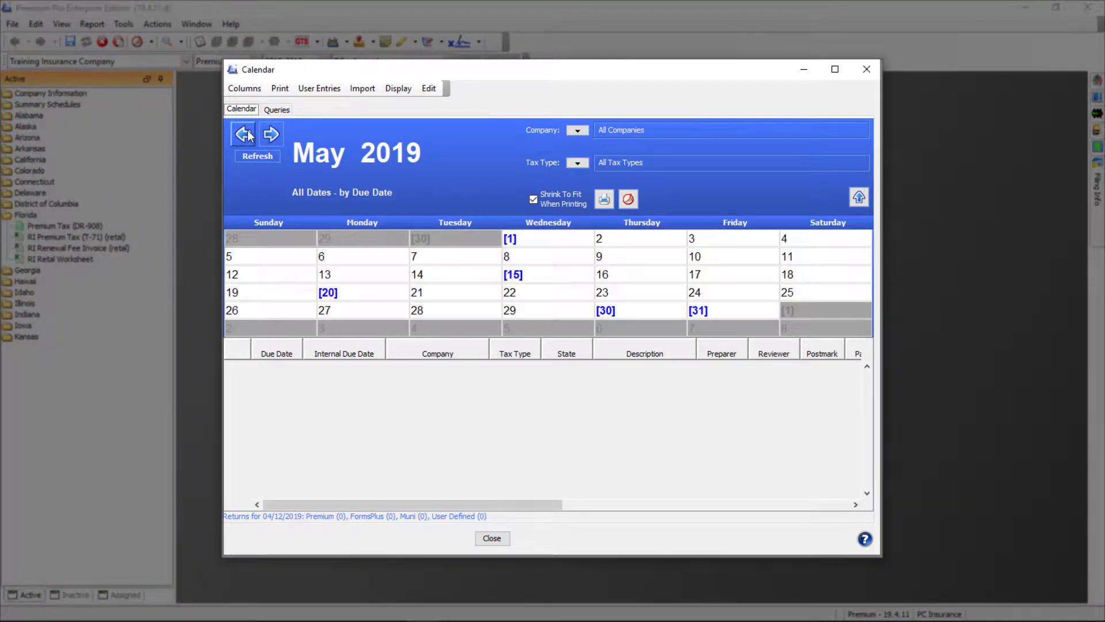
pyautogui.click(244, 134)
pyautogui.click(248, 134)
pyautogui.click(271, 134)
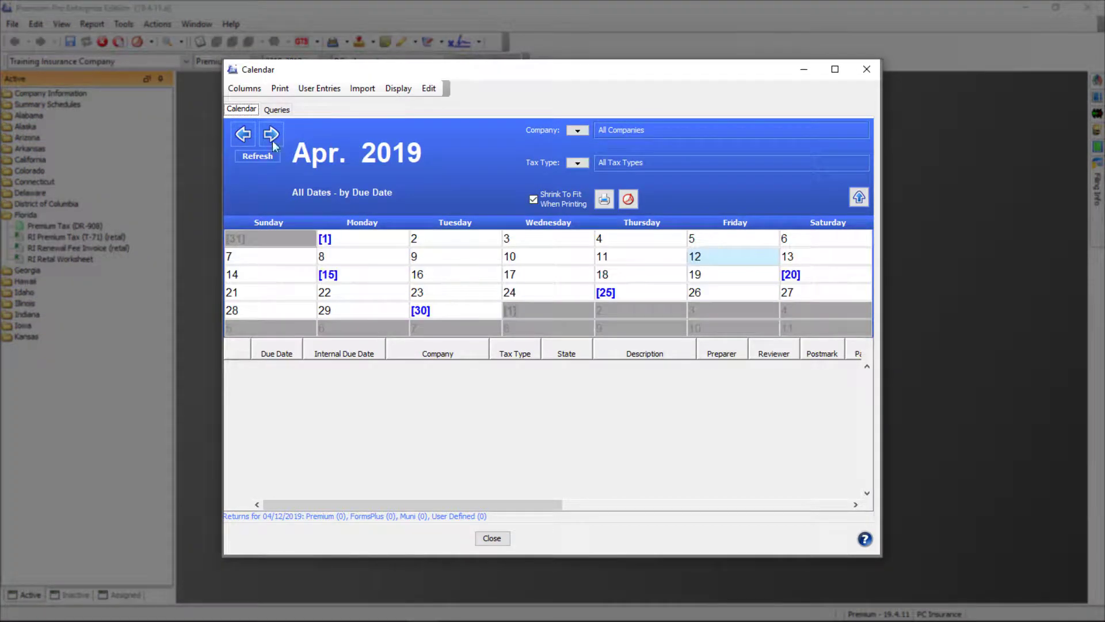
# Step: Jump the calendar directly to June 2019 using its month and year selection
pyautogui.click(368, 161)
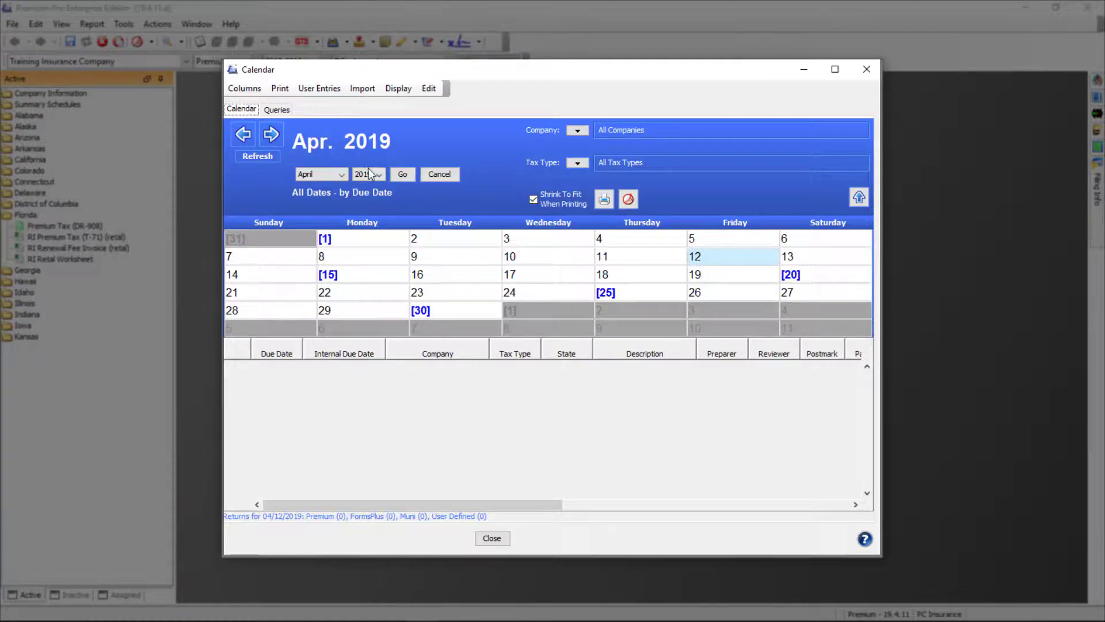
pyautogui.click(344, 175)
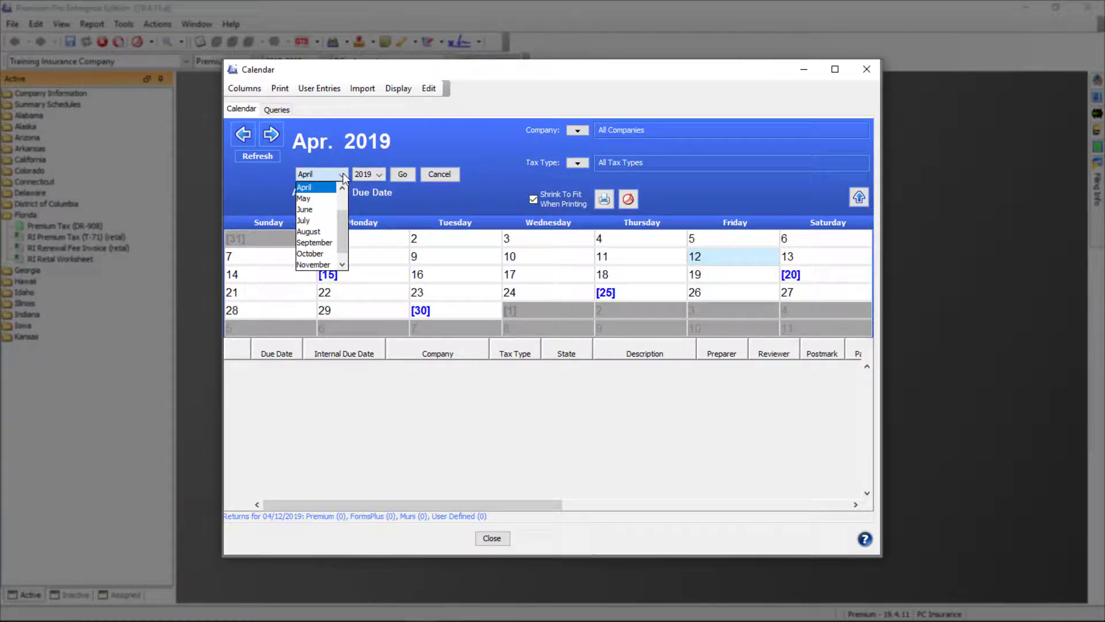
pyautogui.click(316, 221)
pyautogui.click(402, 174)
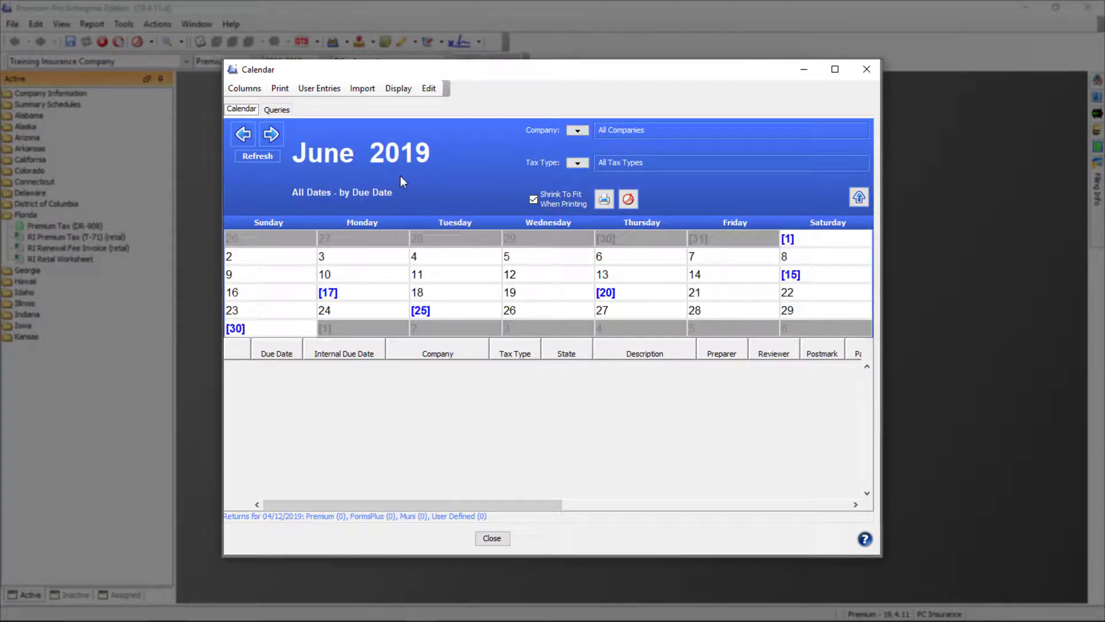
# Step: Return the calendar to April 2019 and list the returns due on April 15
pyautogui.click(243, 136)
pyautogui.click(243, 138)
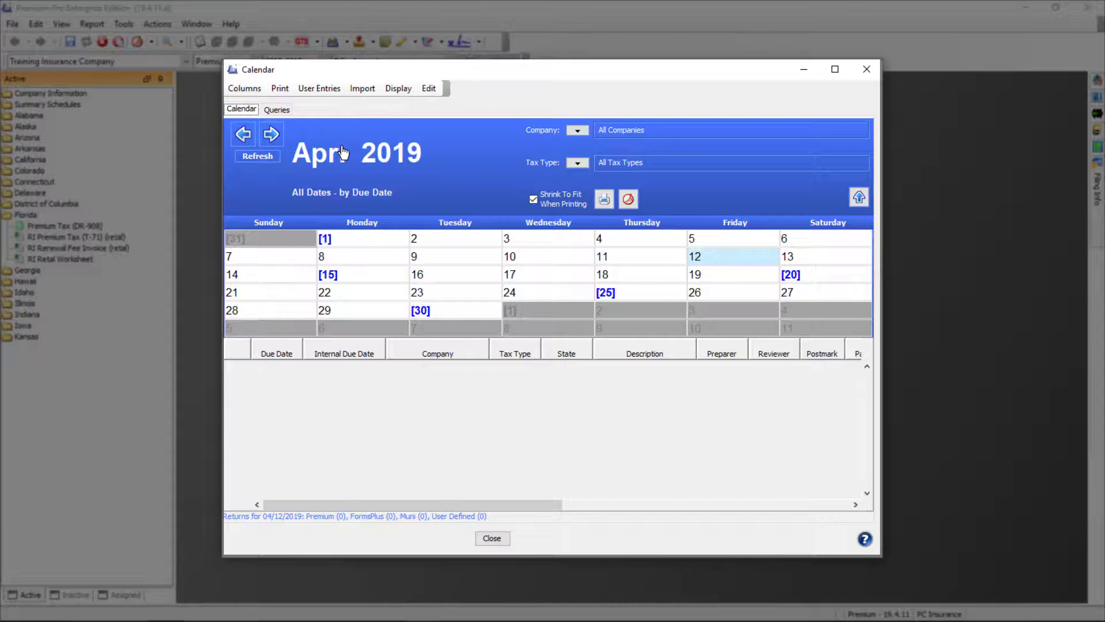
pyautogui.click(350, 273)
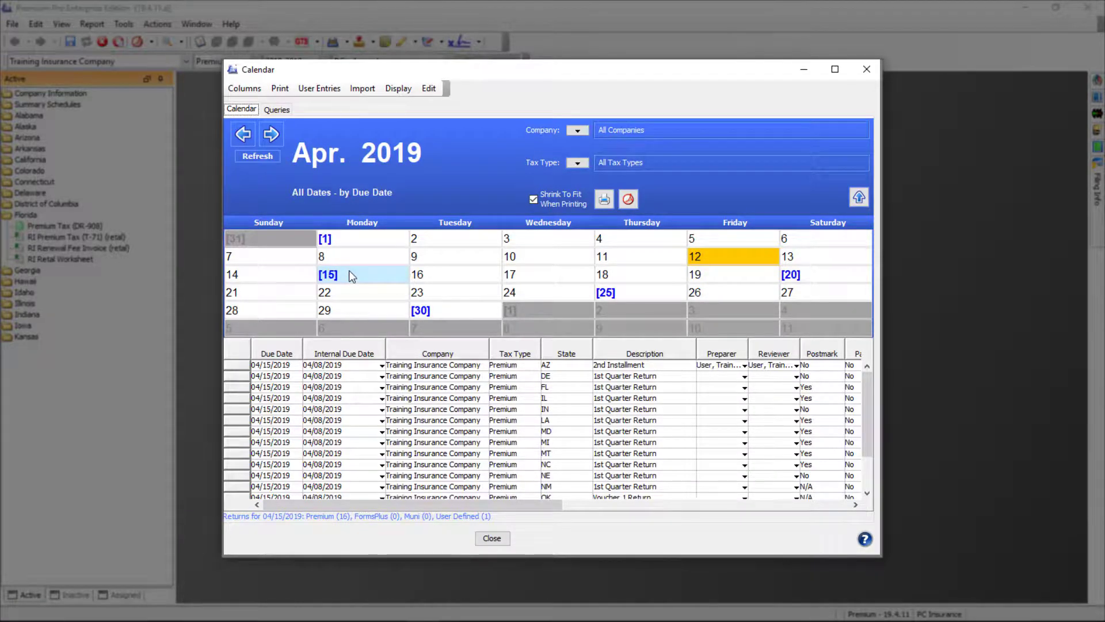
# Step: Filter the calendar's companies to exclude TriTech Insurance and TriTech Life Health Company
pyautogui.click(577, 130)
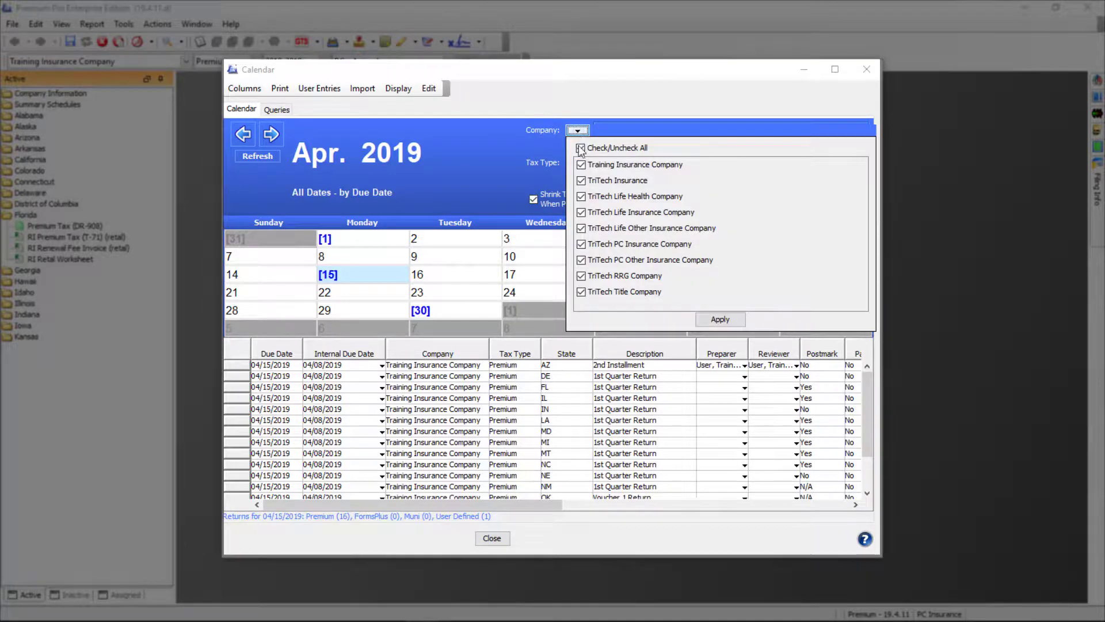
pyautogui.click(580, 181)
pyautogui.click(581, 197)
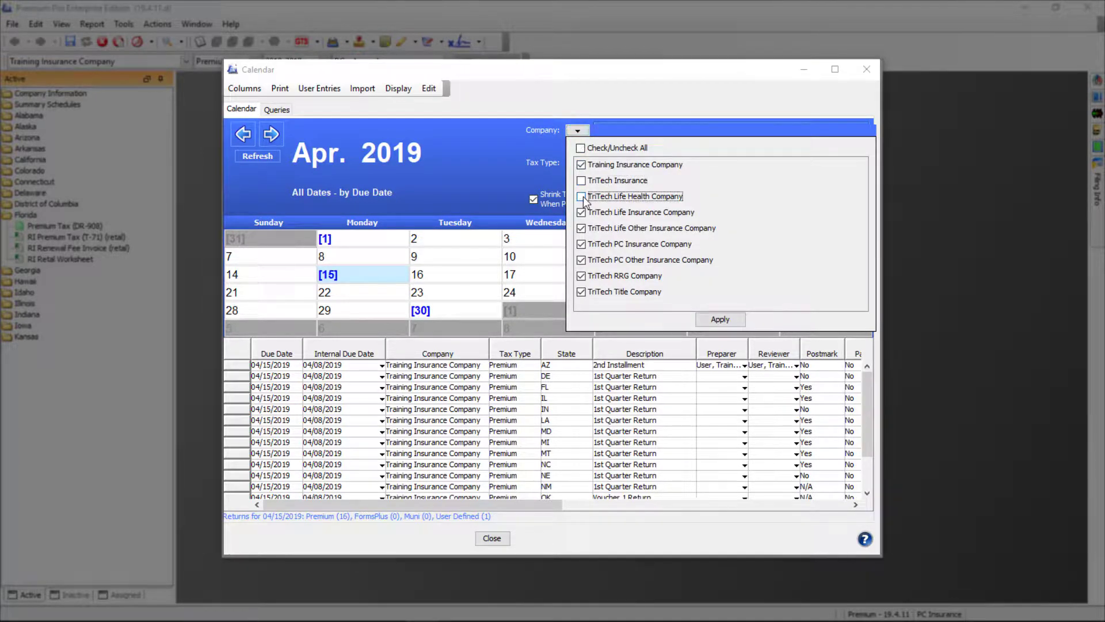
pyautogui.click(732, 320)
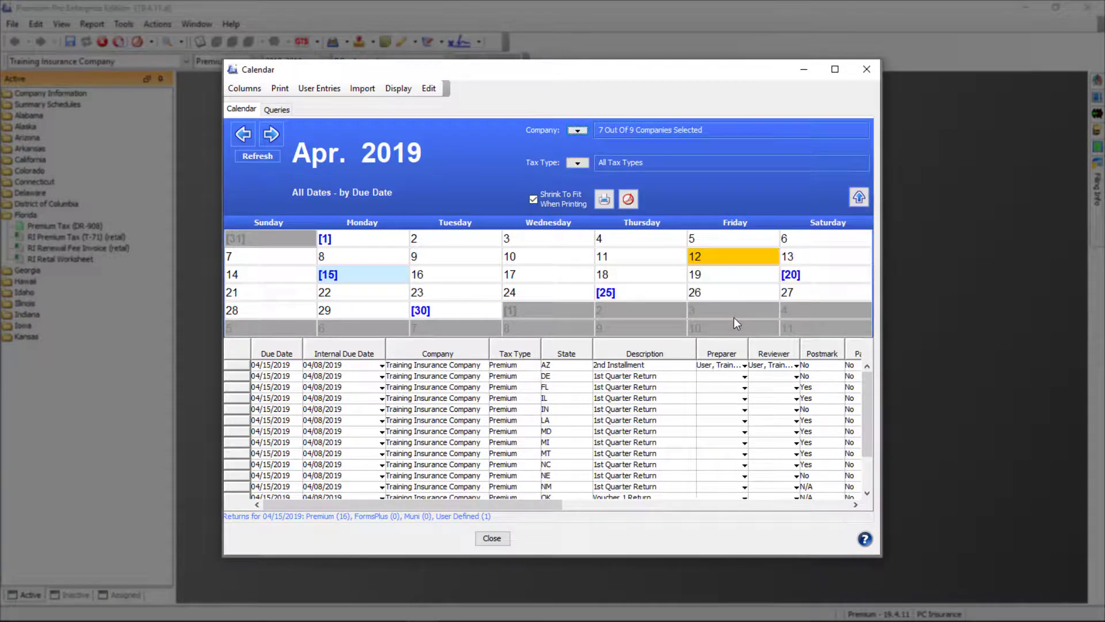
# Step: Filter the calendar's tax types to exclude FormsPlus, keeping Municipal and Premium
pyautogui.click(577, 162)
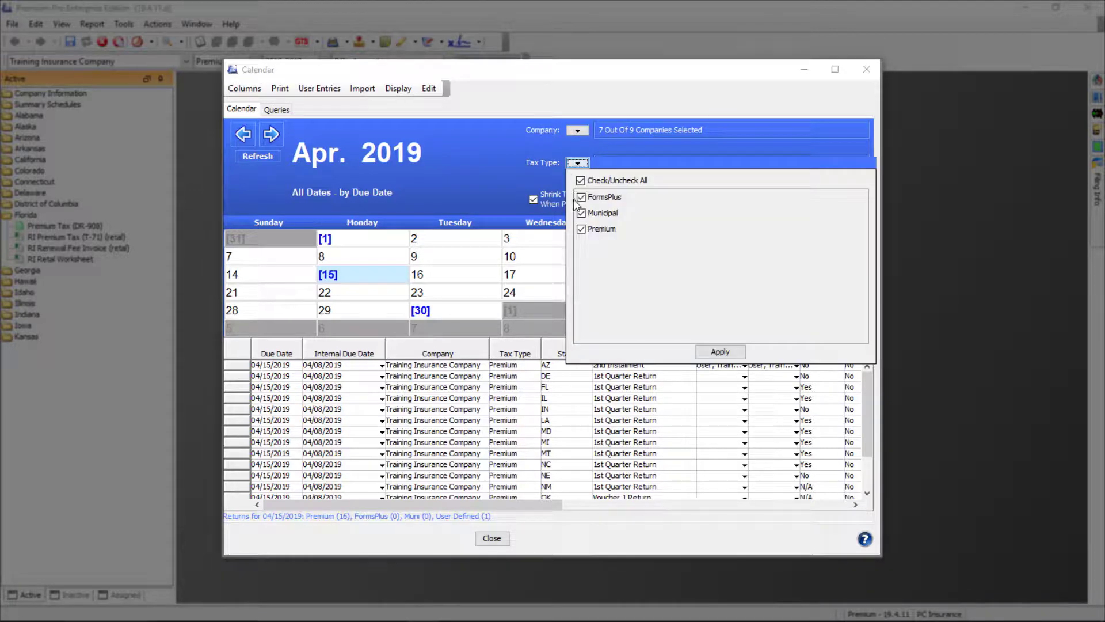
pyautogui.click(581, 197)
pyautogui.click(717, 351)
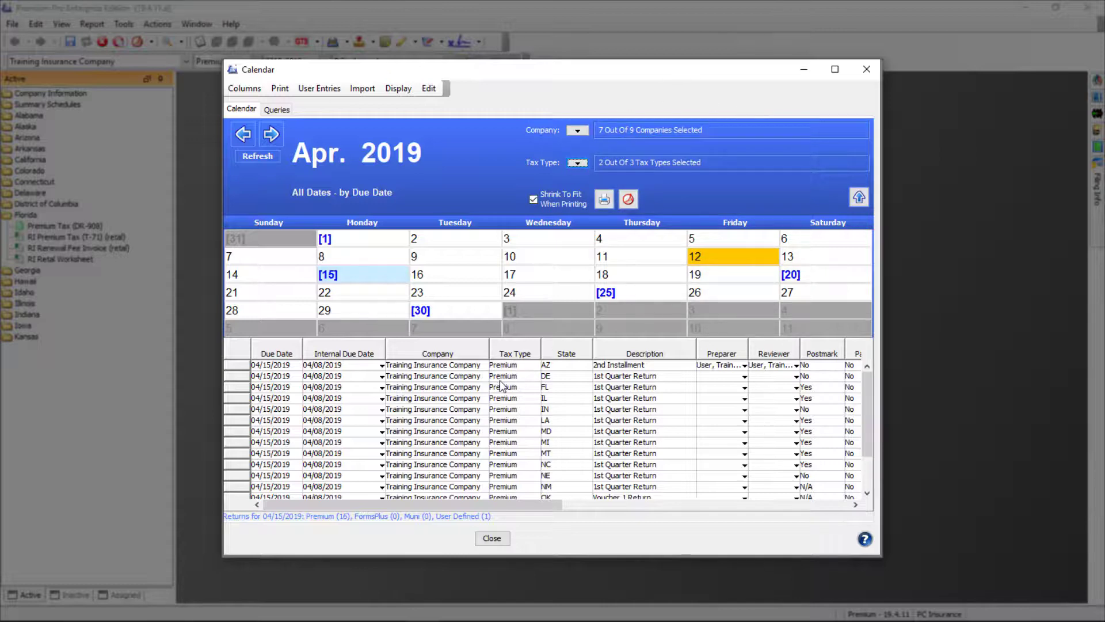
# Step: Open the Arizona 2nd Installment return due 04/15/2019 from the calendar's list
pyautogui.click(459, 366)
pyautogui.rightClick(459, 369)
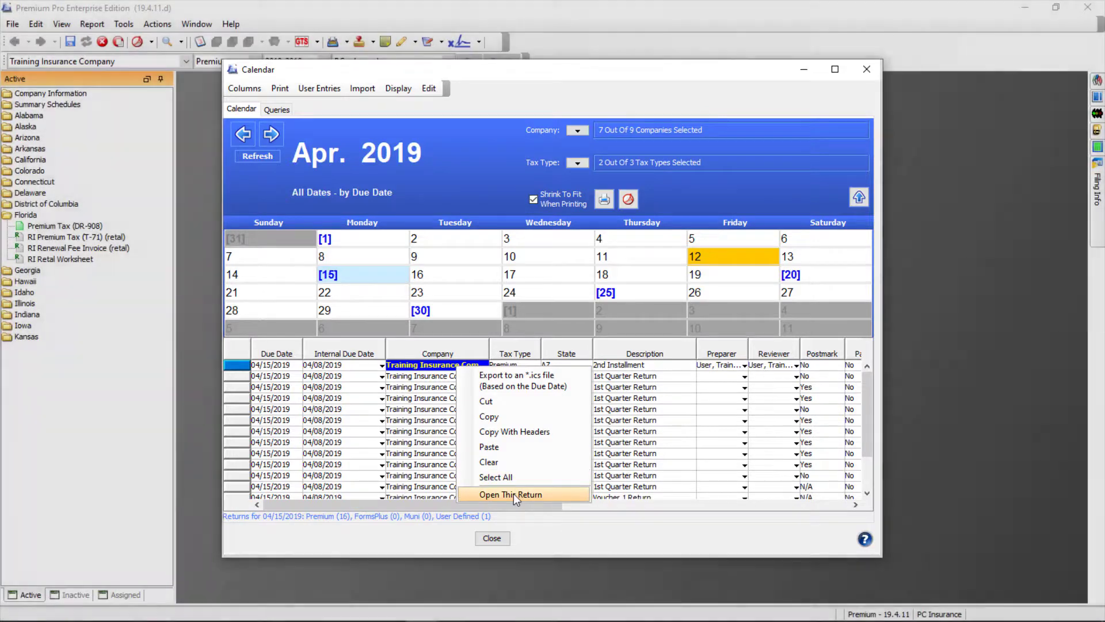
pyautogui.click(514, 494)
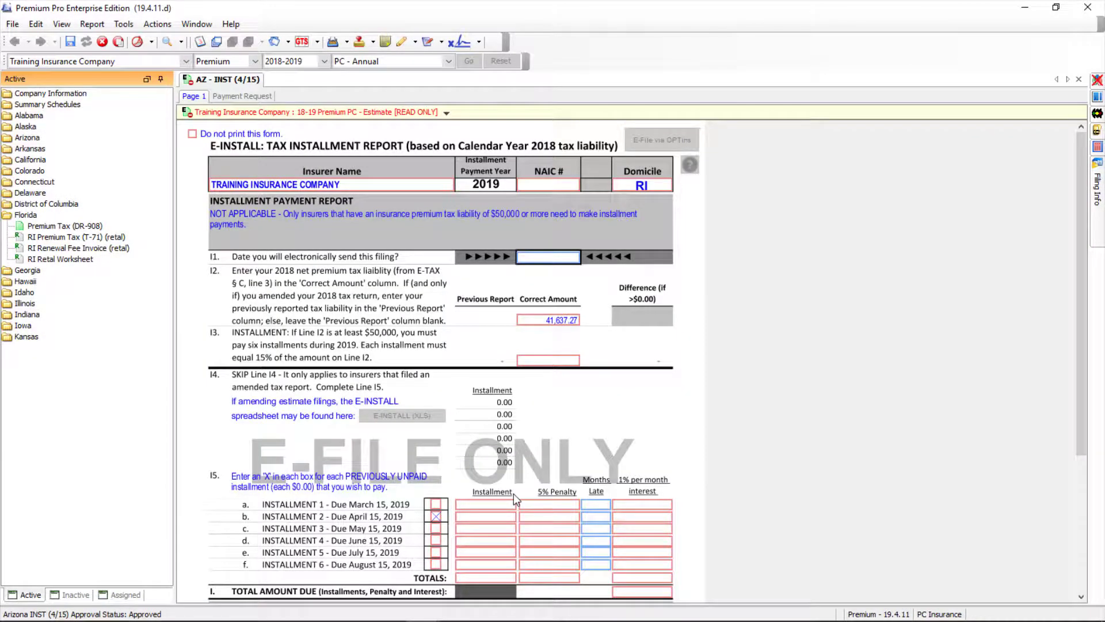
# Step: Reopen the Calendar, then collapse and re-expand its upper section
pyautogui.click(201, 45)
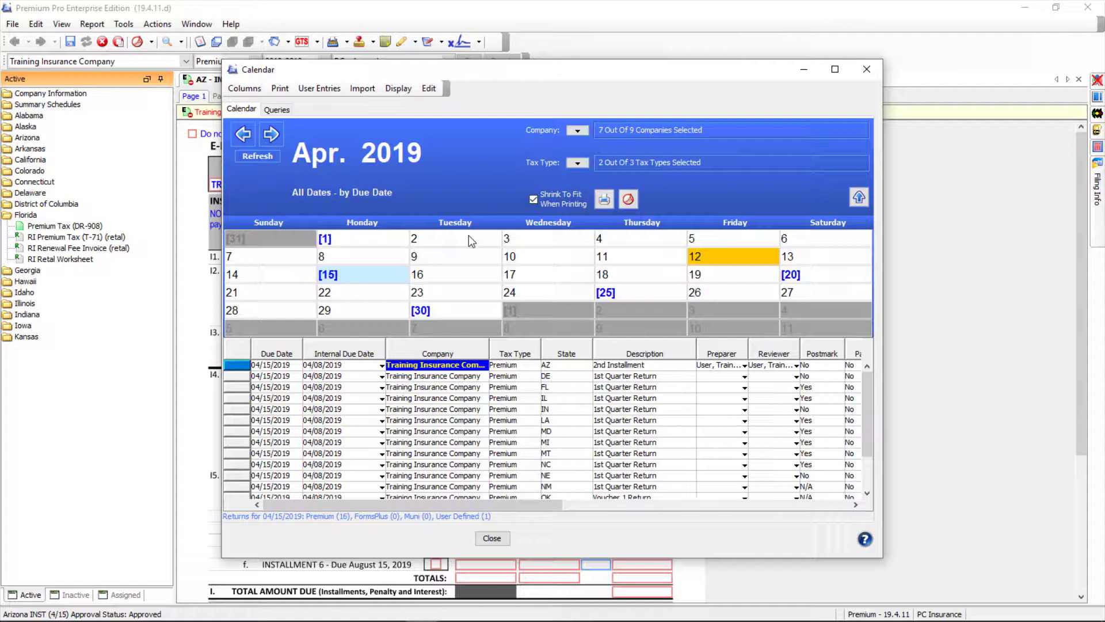
pyautogui.click(858, 200)
pyautogui.click(858, 200)
pyautogui.click(858, 200)
pyautogui.click(858, 199)
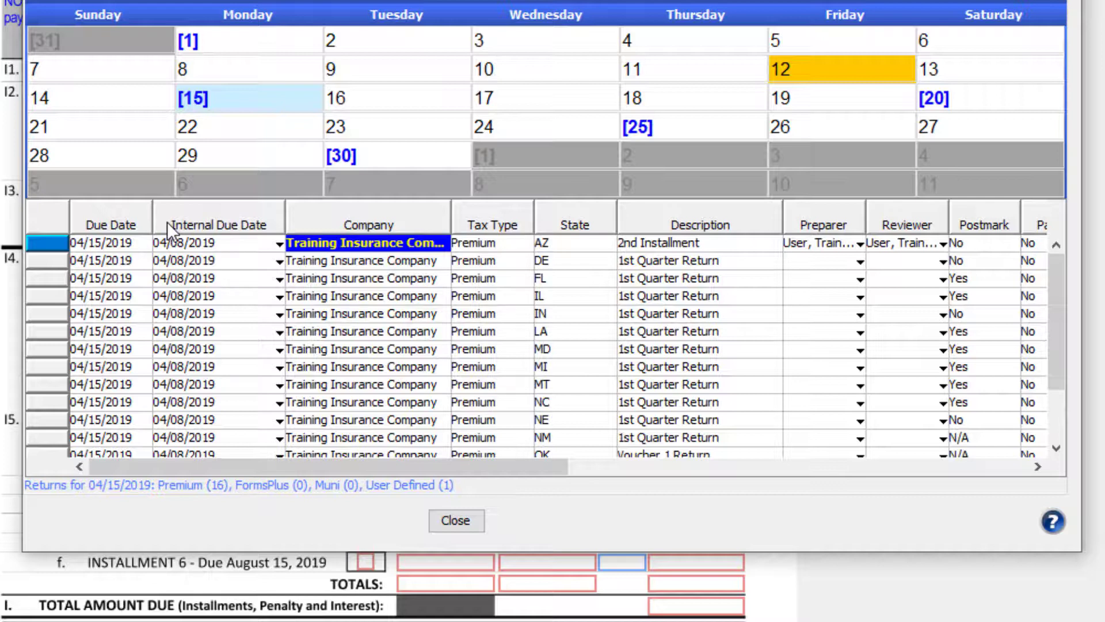
# Step: Set the internal due date of the Arizona 2nd Installment to April 9, 2019
pyautogui.click(202, 241)
pyautogui.click(273, 245)
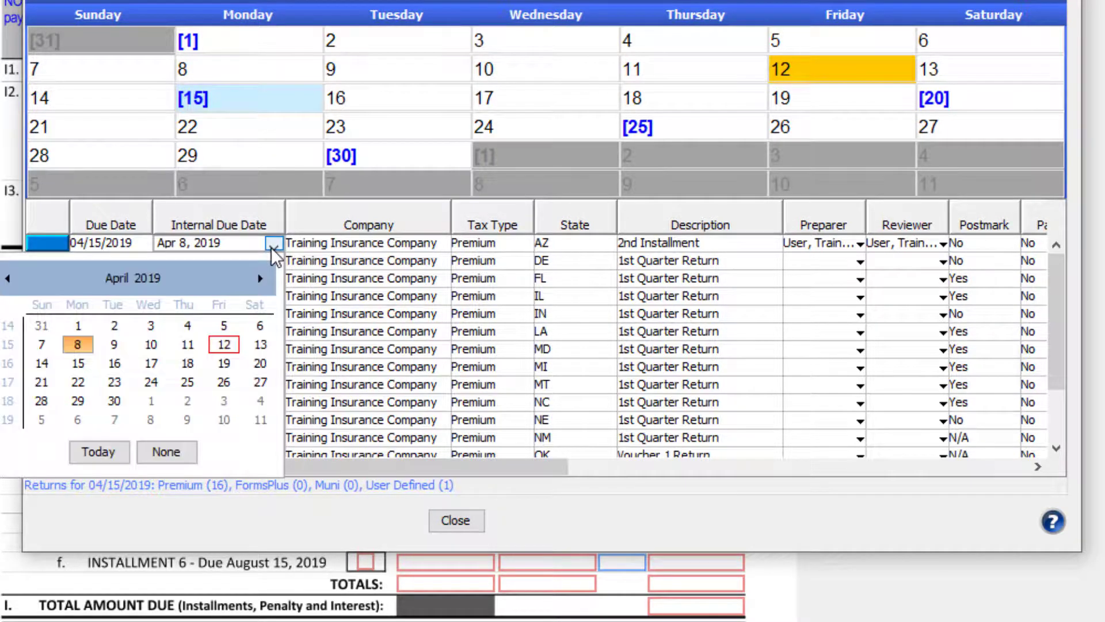
pyautogui.click(119, 348)
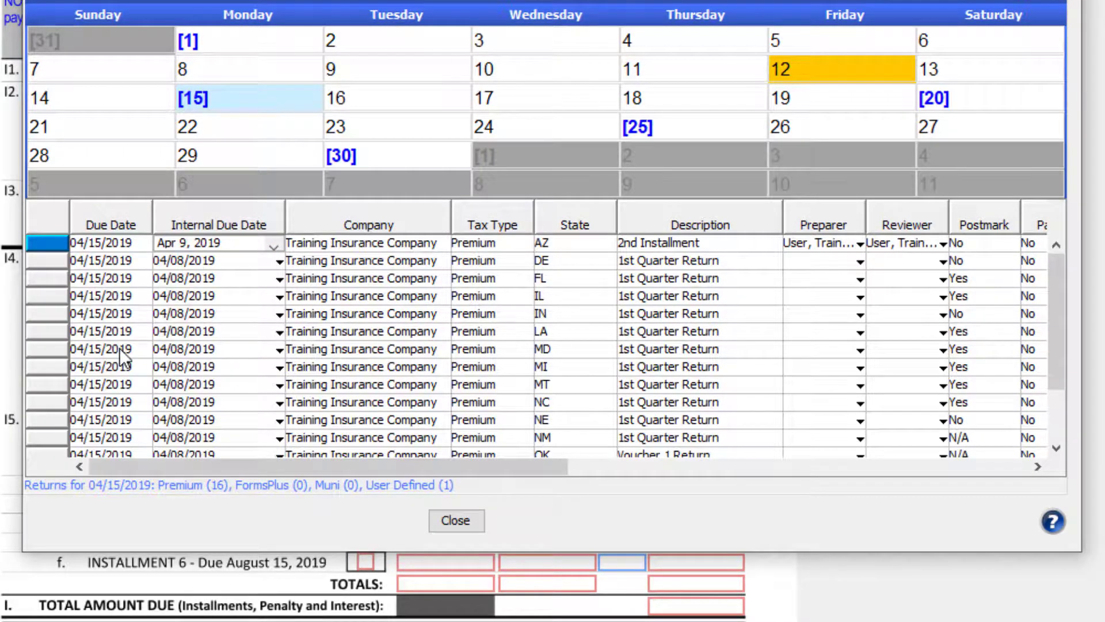
# Step: Clear the internal due date of the Arizona 2nd Installment and close the Calendar
pyautogui.click(273, 246)
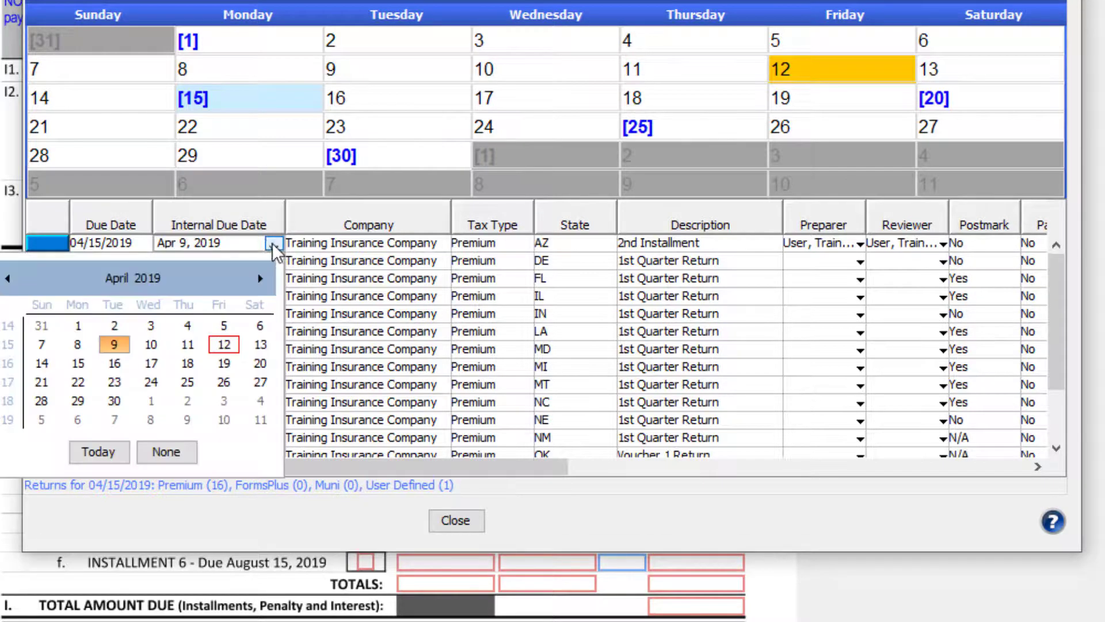
pyautogui.click(166, 452)
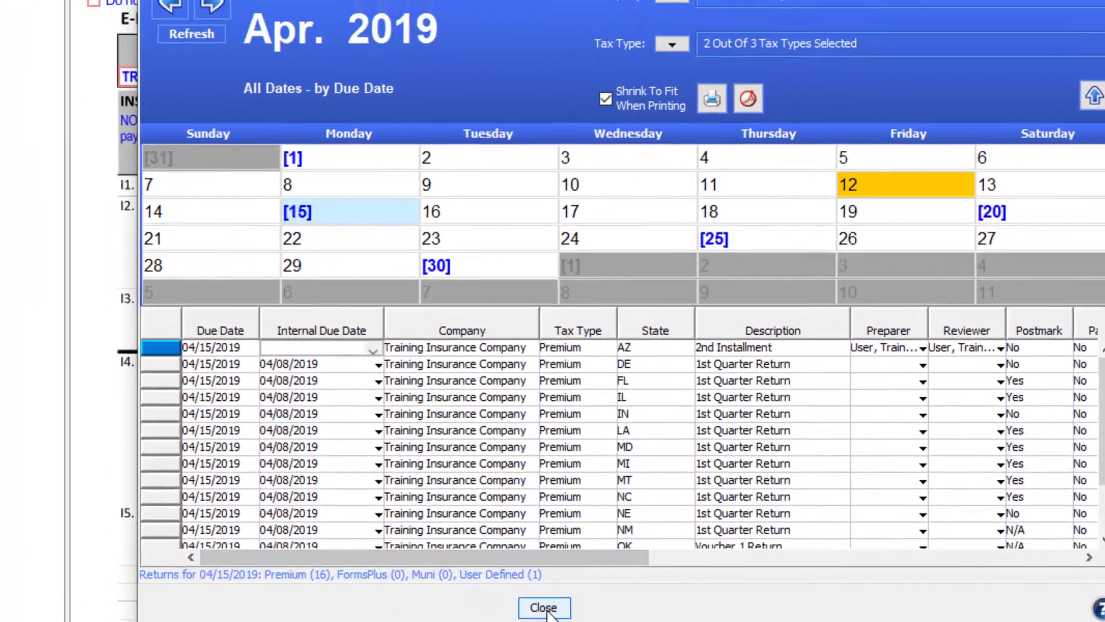
pyautogui.click(543, 607)
# Step: Apply an internal due date of 7 days before the due date in the calendar options
pyautogui.click(172, 38)
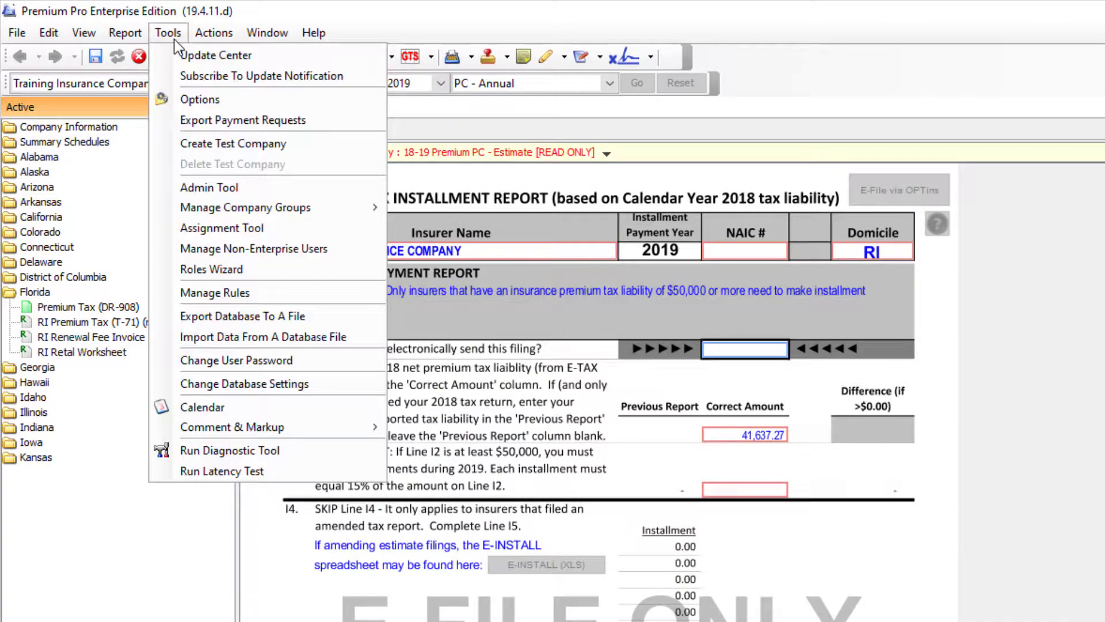
pyautogui.click(194, 99)
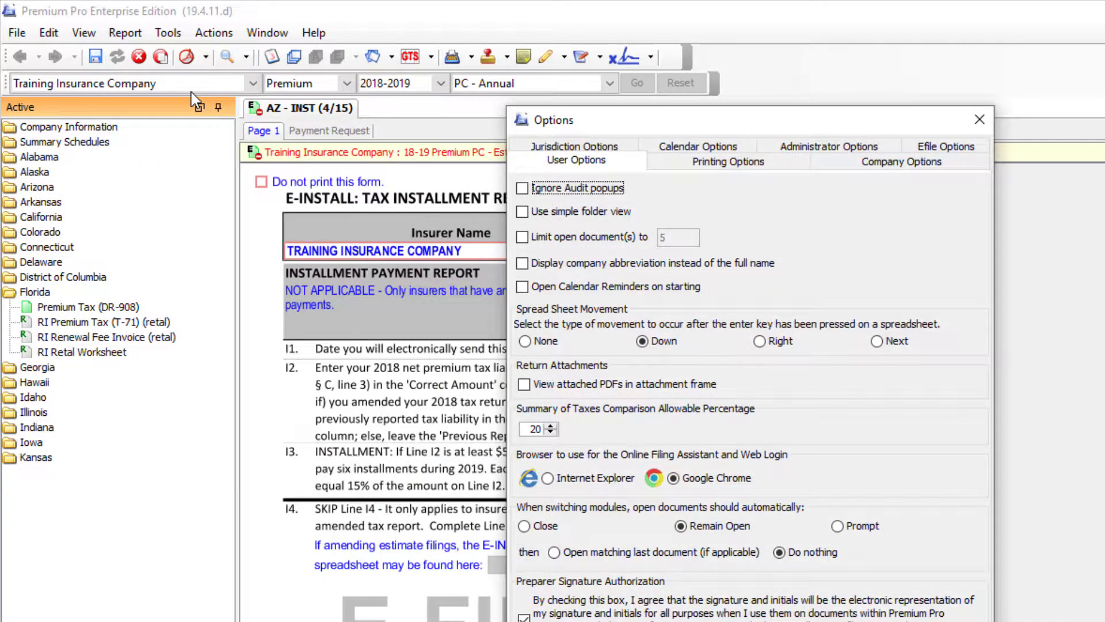
pyautogui.click(669, 145)
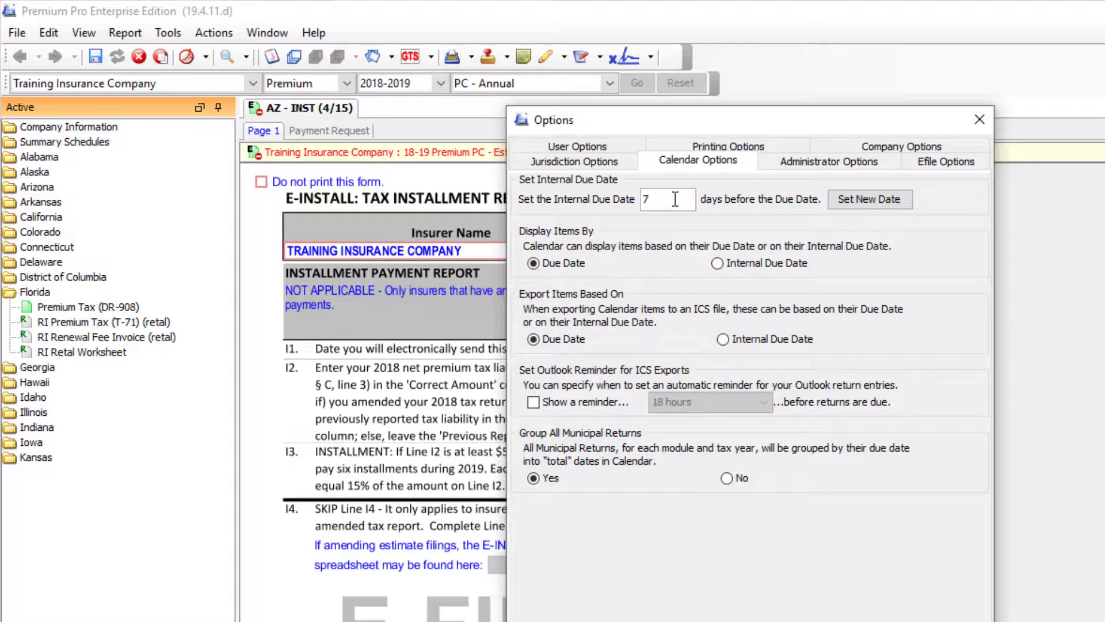
pyautogui.click(849, 202)
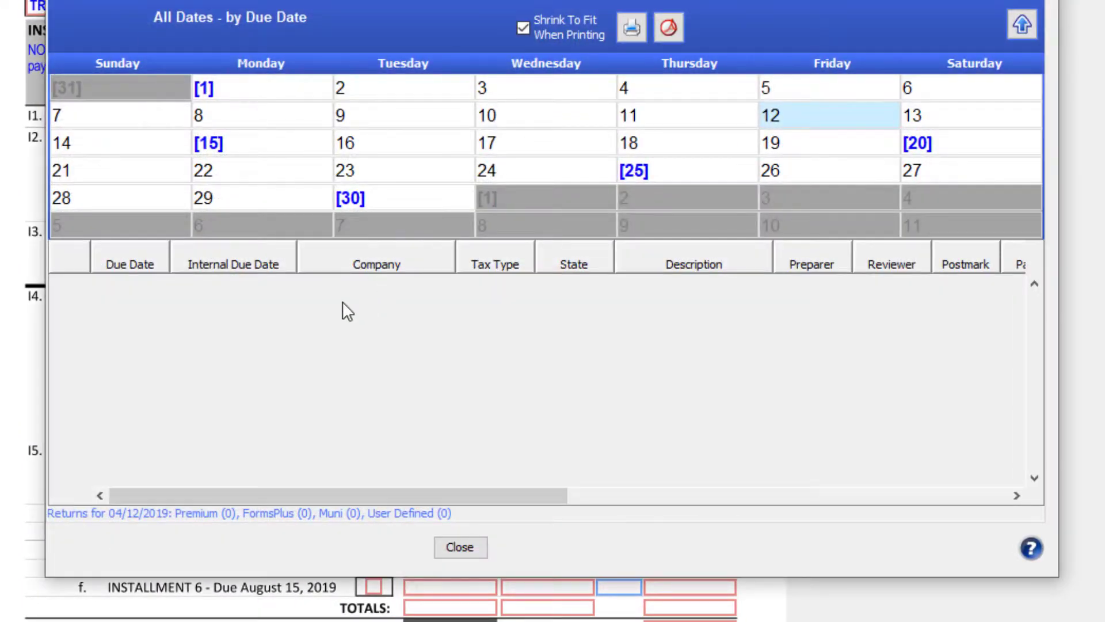
# Step: List the April 15 returns and assign the training user as preparer of the Delaware 1st Quarter Return
pyautogui.click(224, 147)
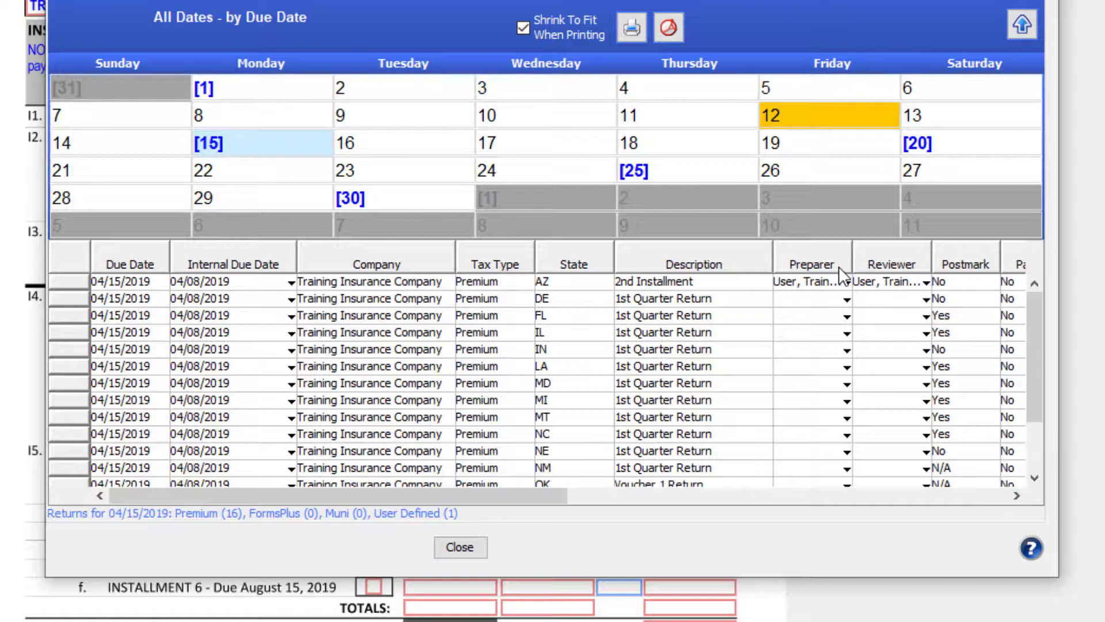
pyautogui.click(846, 300)
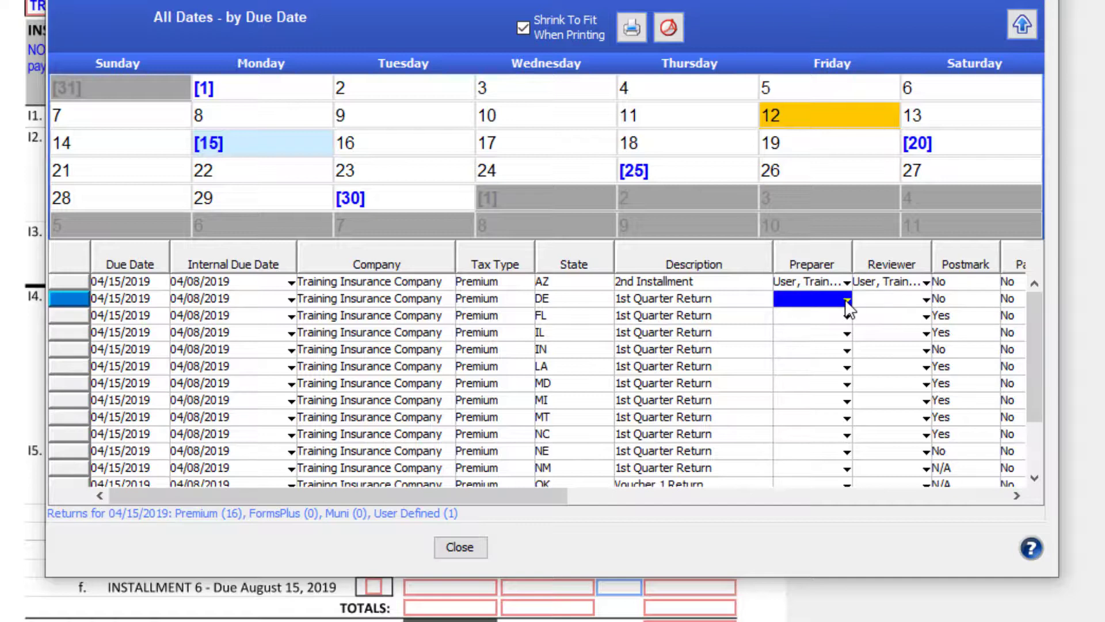
pyautogui.click(850, 308)
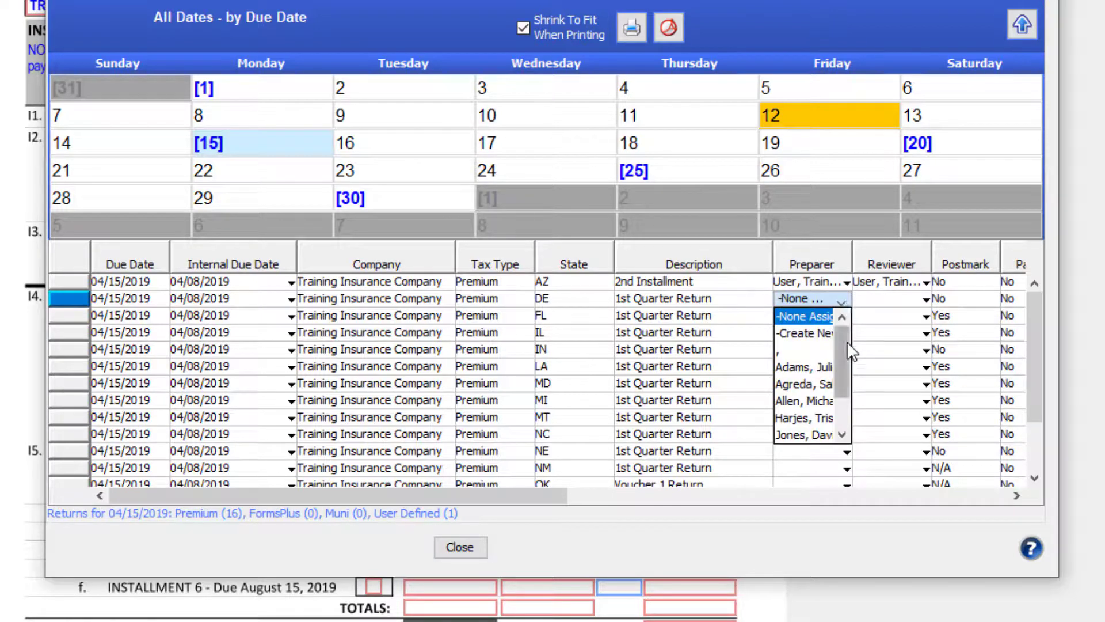
pyautogui.moveTo(847, 341); pyautogui.dragTo(842, 379)
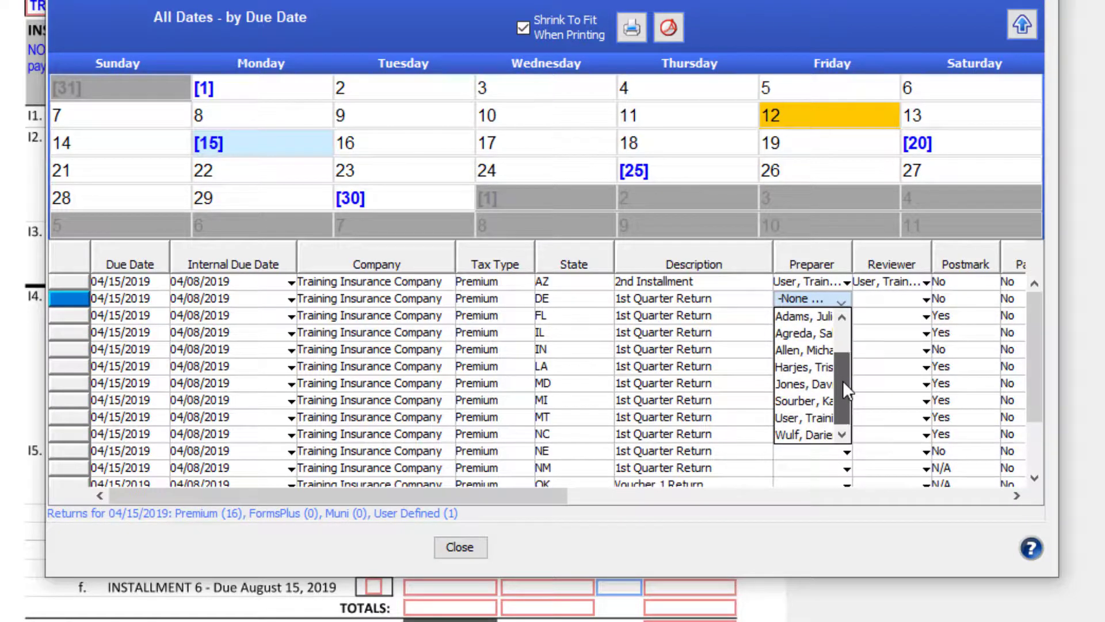
pyautogui.click(819, 416)
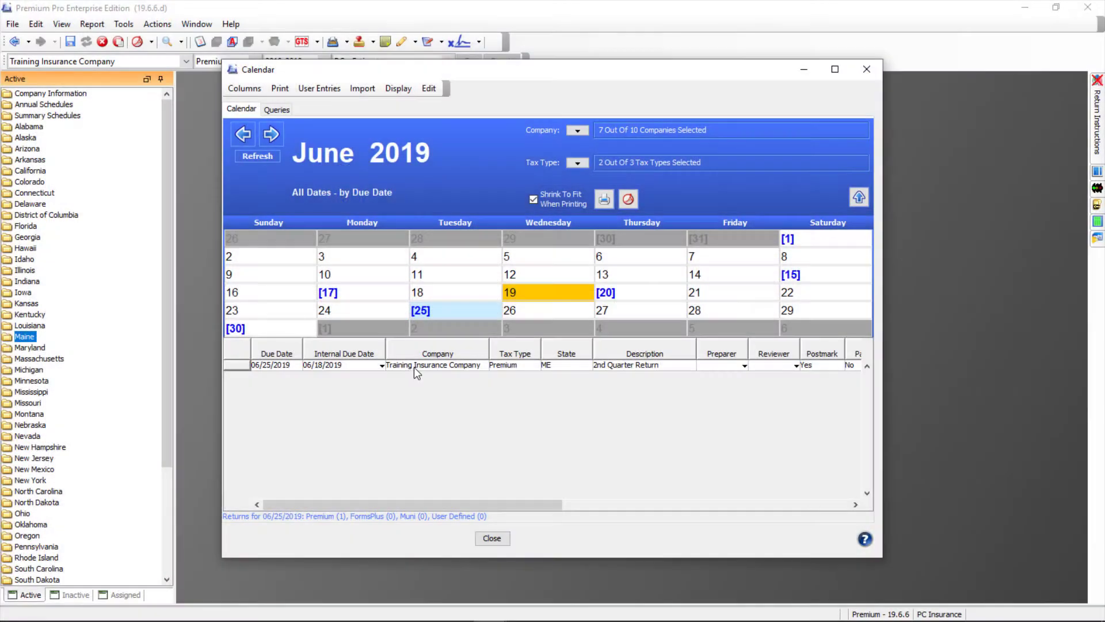
# Step: Open the Maine 2nd Quarter Return due 06/25/2019 from the calendar's list
pyautogui.click(431, 366)
pyautogui.rightClick(430, 366)
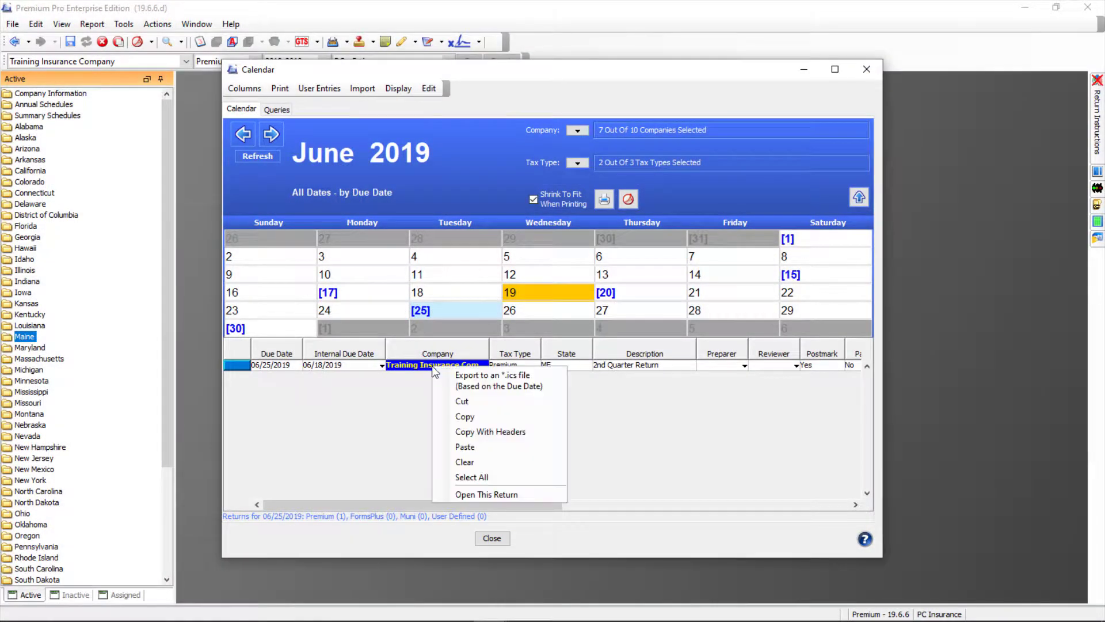
pyautogui.click(520, 494)
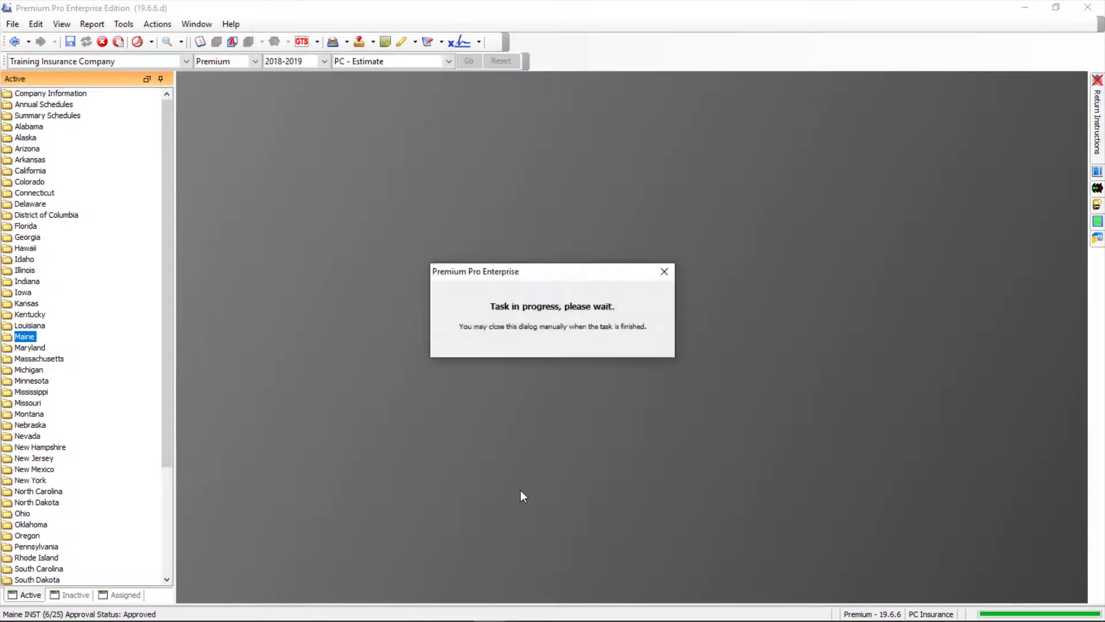
pyautogui.click(680, 447)
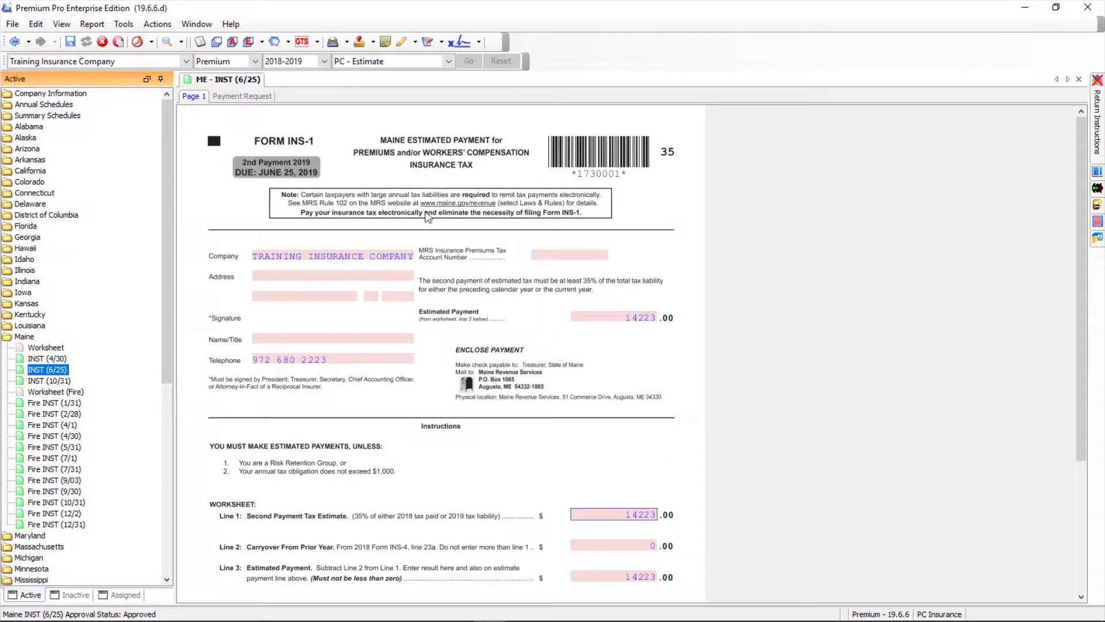
# Step: Set up a Reviewer assignment in the Assignment Tool for the chosen user, covering the PC - Estimate module of Premium 2018-2019
pyautogui.click(129, 27)
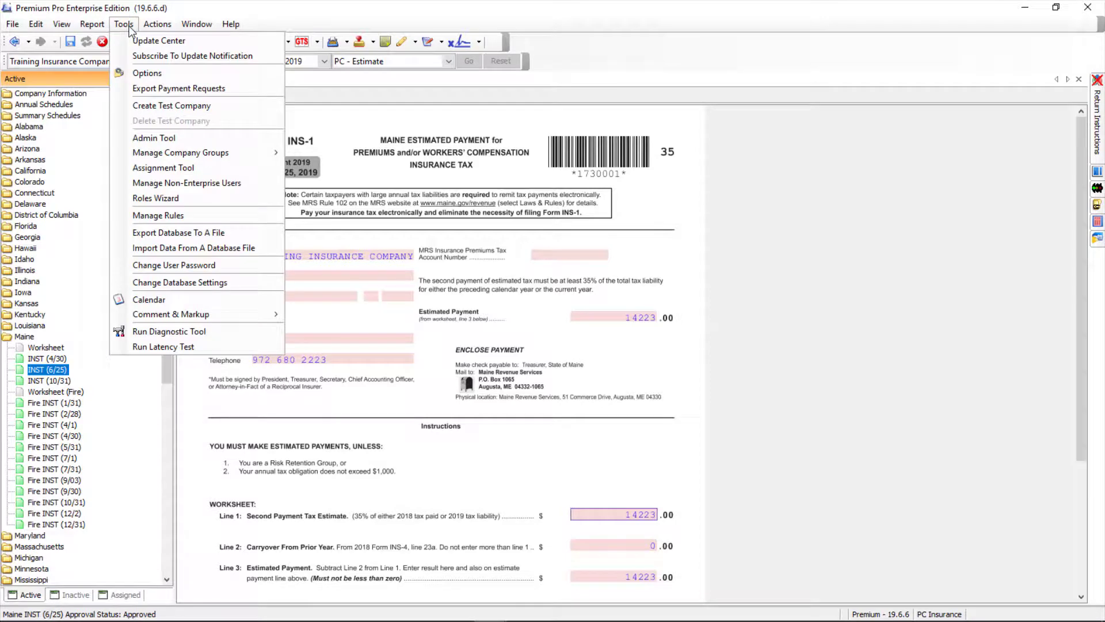
pyautogui.click(171, 168)
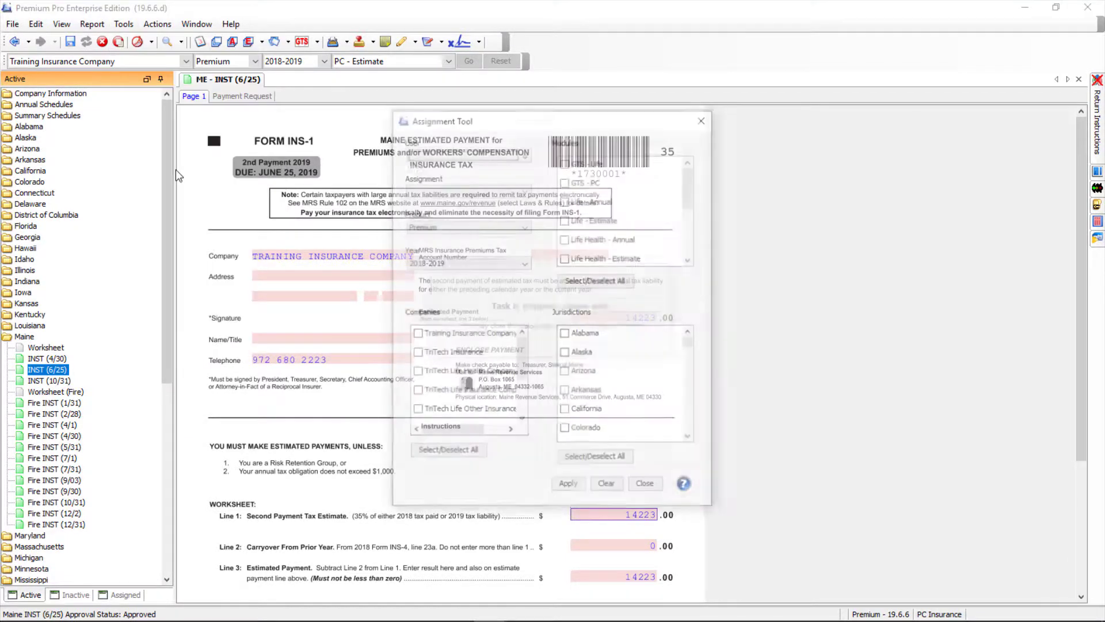
pyautogui.click(525, 152)
pyautogui.click(509, 243)
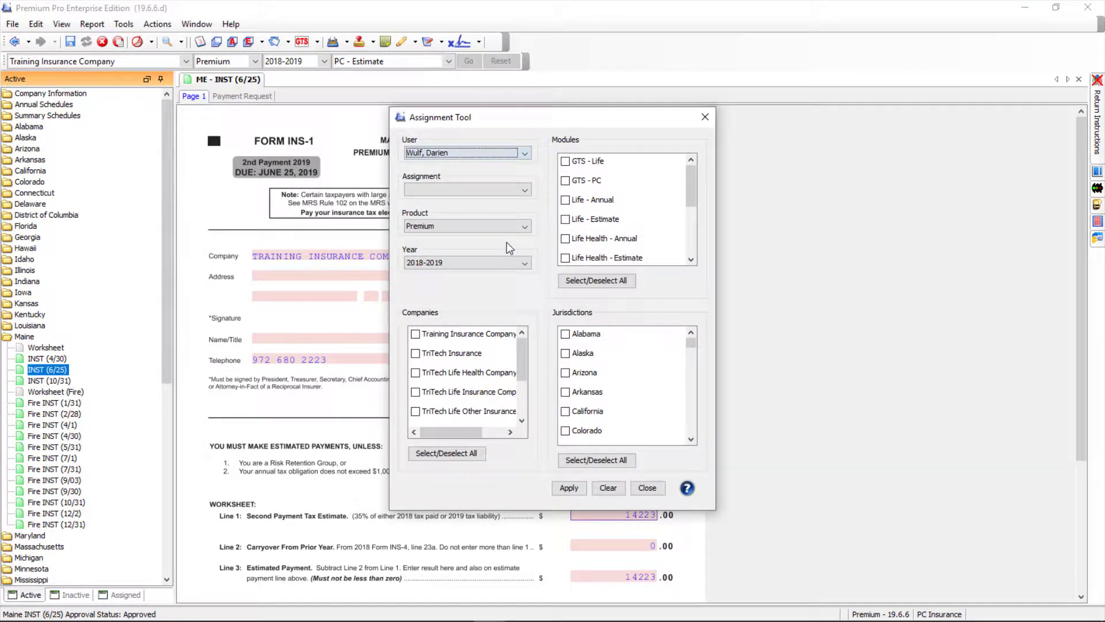
pyautogui.scroll(-2, 691, 213)
pyautogui.click(581, 218)
pyautogui.click(525, 189)
pyautogui.click(509, 211)
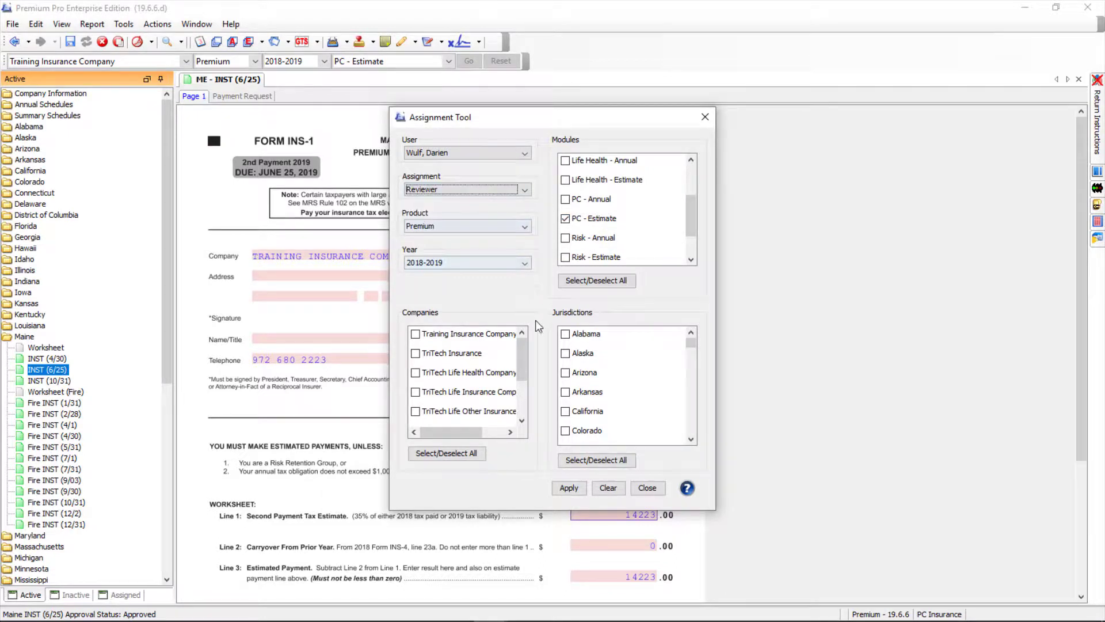
# Step: Apply the assignment to Training Insurance Company and the Maine jurisdiction, and close the Assignment Tool
pyautogui.click(415, 333)
pyautogui.scroll(-6, 621, 386)
pyautogui.click(565, 376)
pyautogui.click(561, 489)
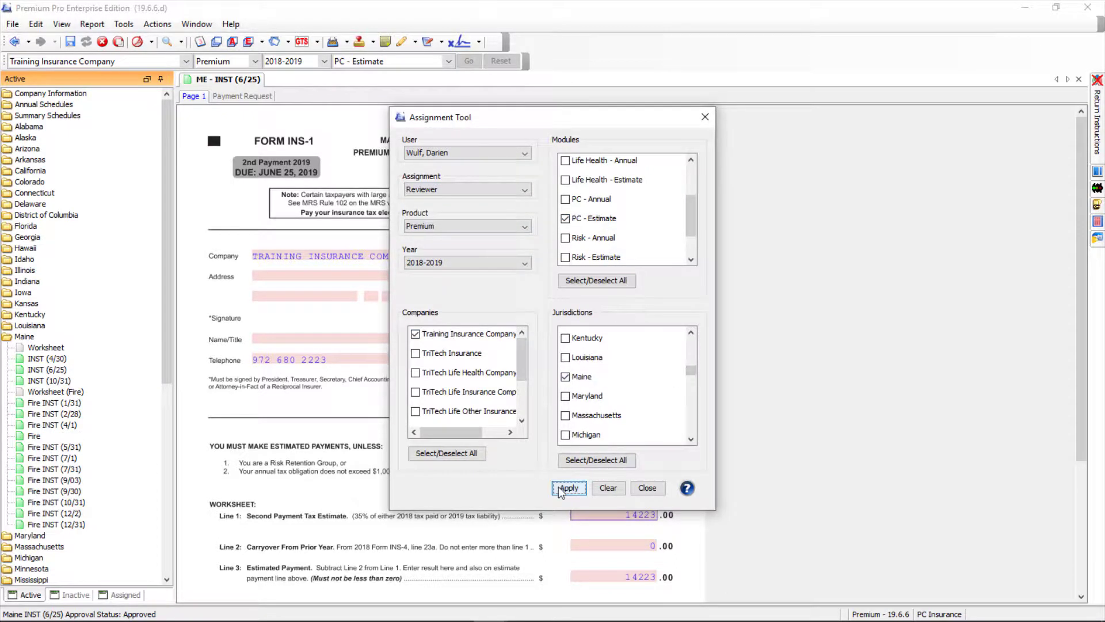
pyautogui.click(551, 331)
pyautogui.click(647, 488)
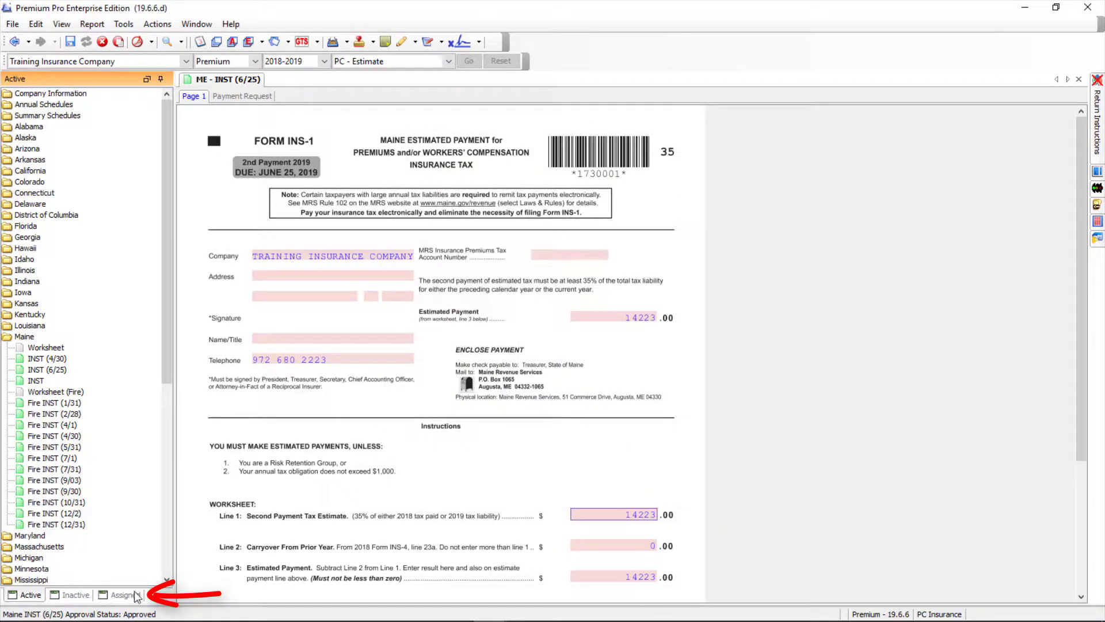
# Step: Expand Maine among the assigned returns and list the June 25 returns in the calendar
pyautogui.click(137, 596)
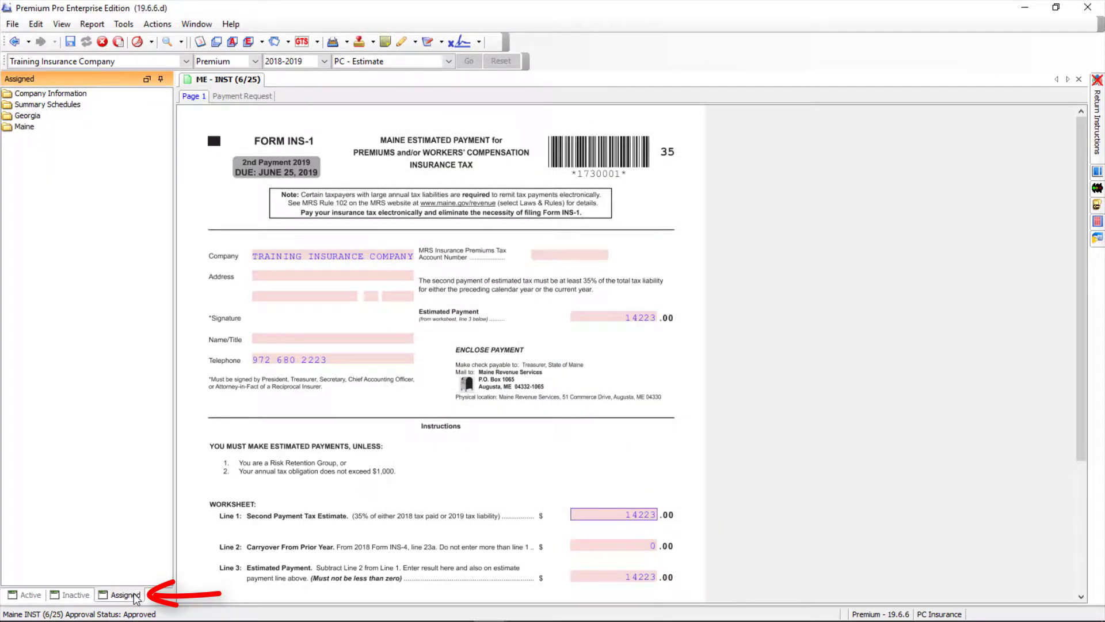
pyautogui.click(23, 127)
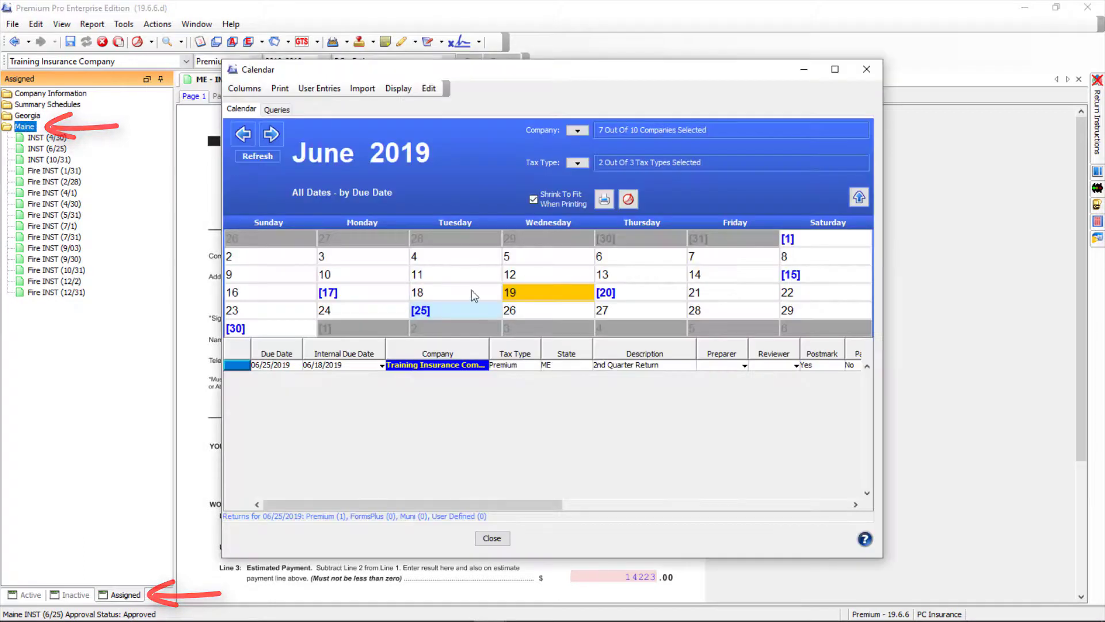
pyautogui.click(480, 310)
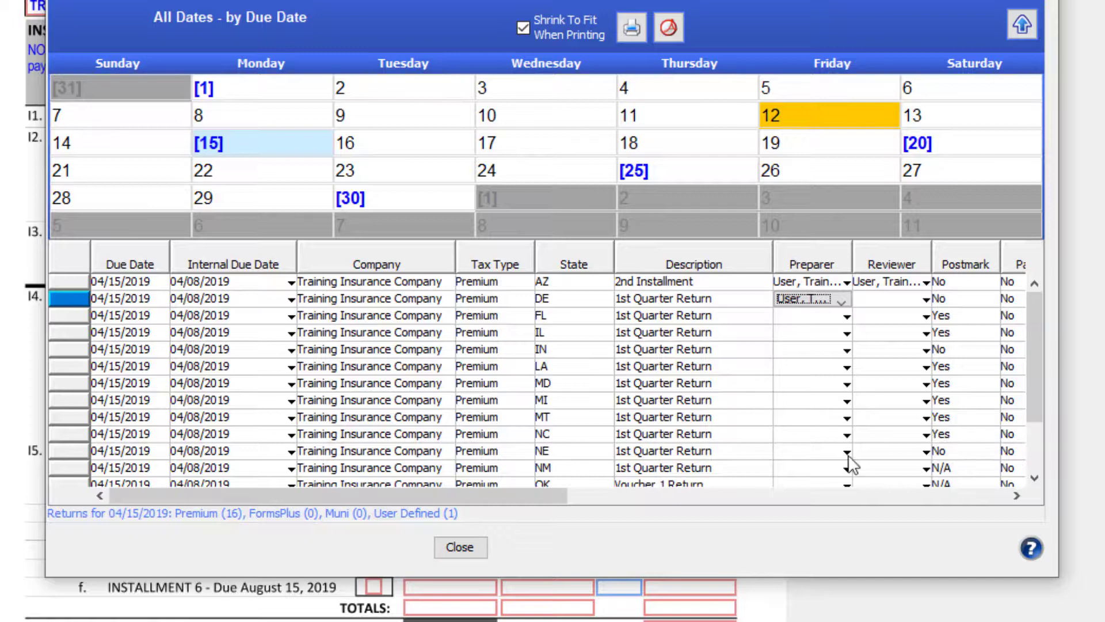
pyautogui.moveTo(529, 498); pyautogui.dragTo(827, 489)
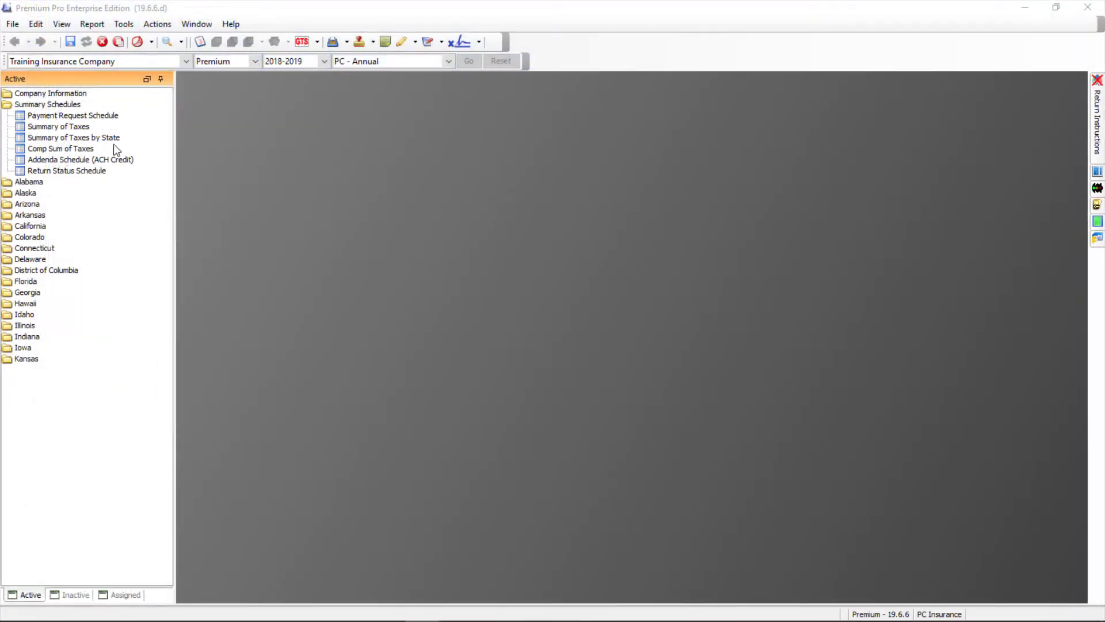
# Step: Mark the Alabama and Alaska payments as paid in the Payment Request Schedule and save it
pyautogui.doubleClick(105, 116)
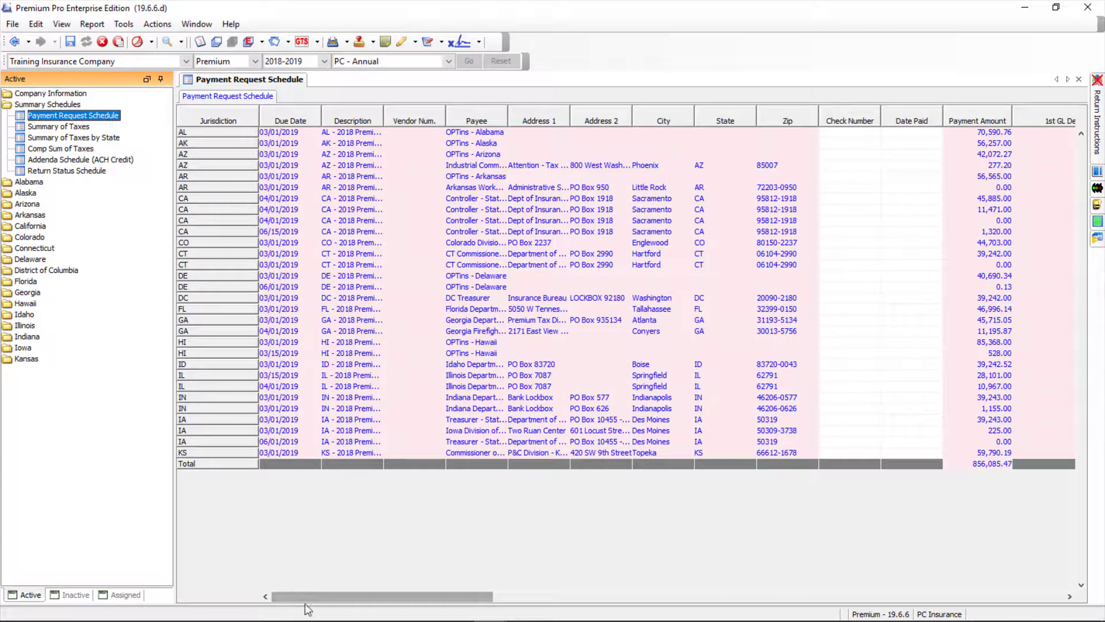
pyautogui.moveTo(303, 598); pyautogui.dragTo(896, 599)
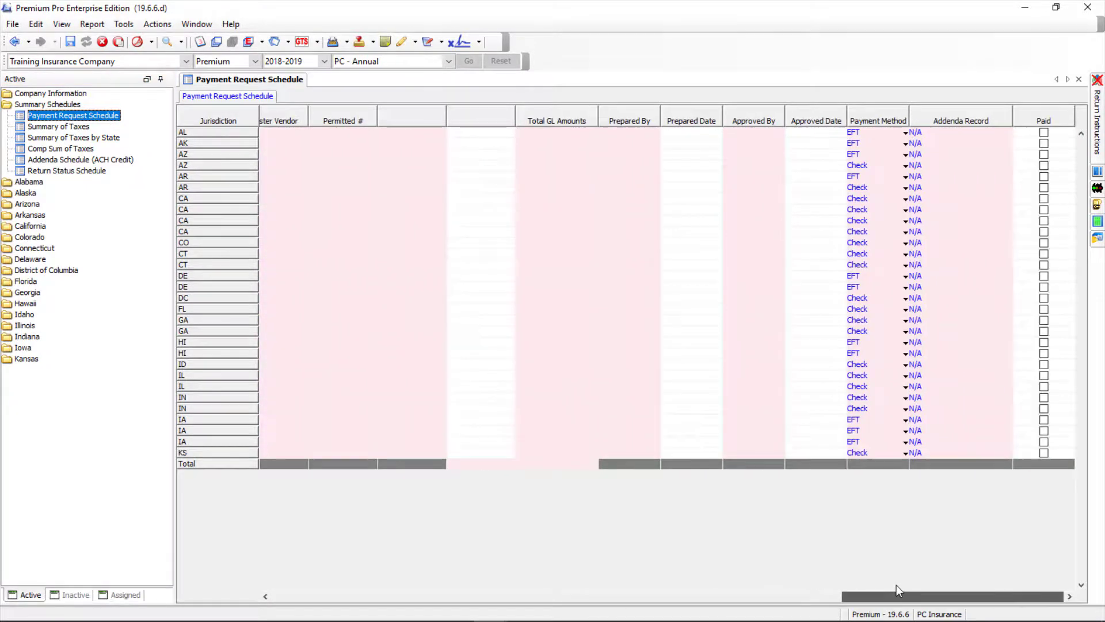
pyautogui.click(1044, 133)
pyautogui.click(1045, 143)
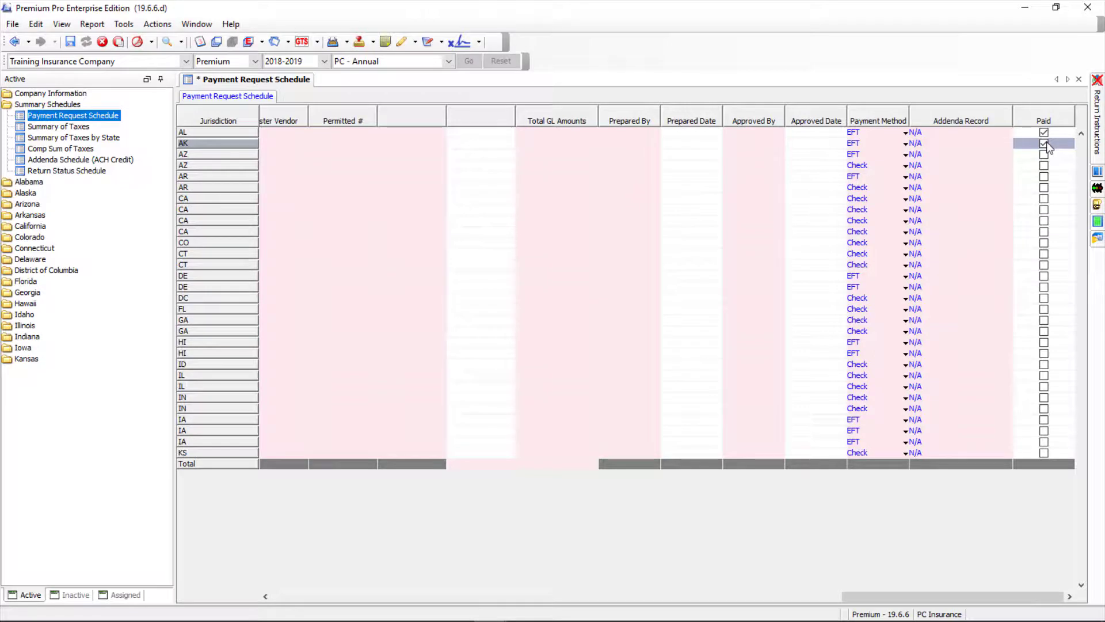
pyautogui.hotkey('ctrl', 's')
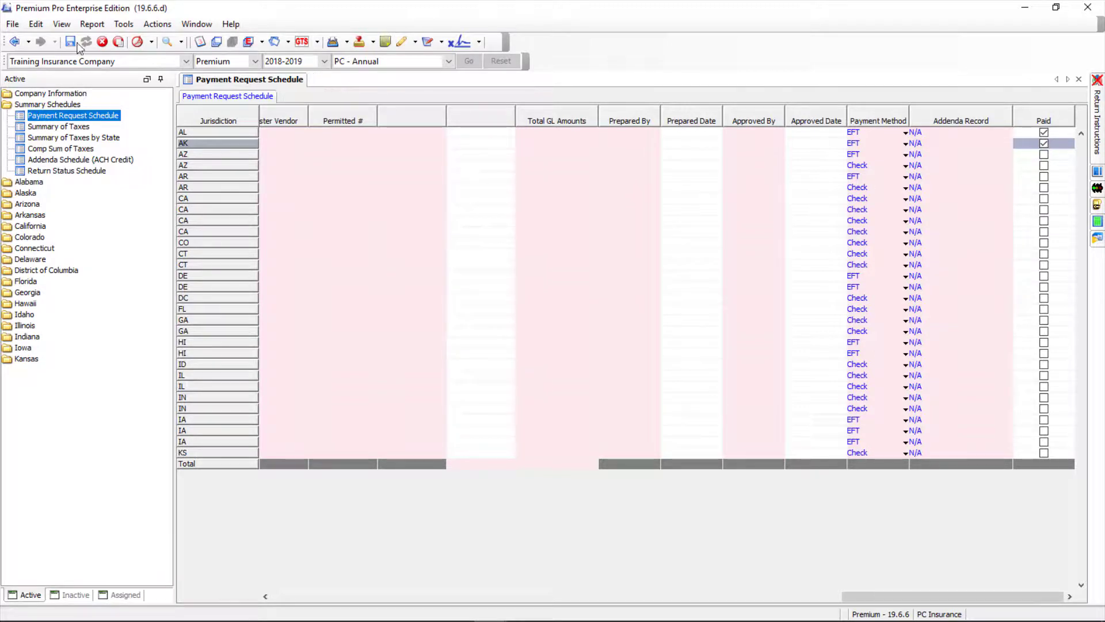
# Step: Review the export options for payment requests and leave without exporting
pyautogui.click(124, 25)
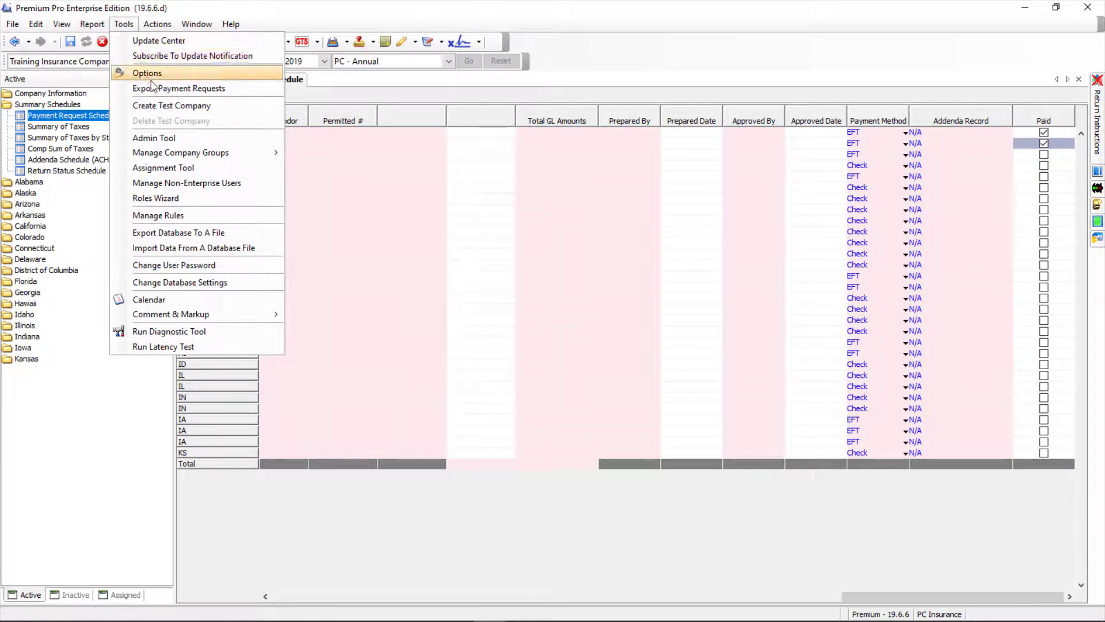
pyautogui.click(173, 88)
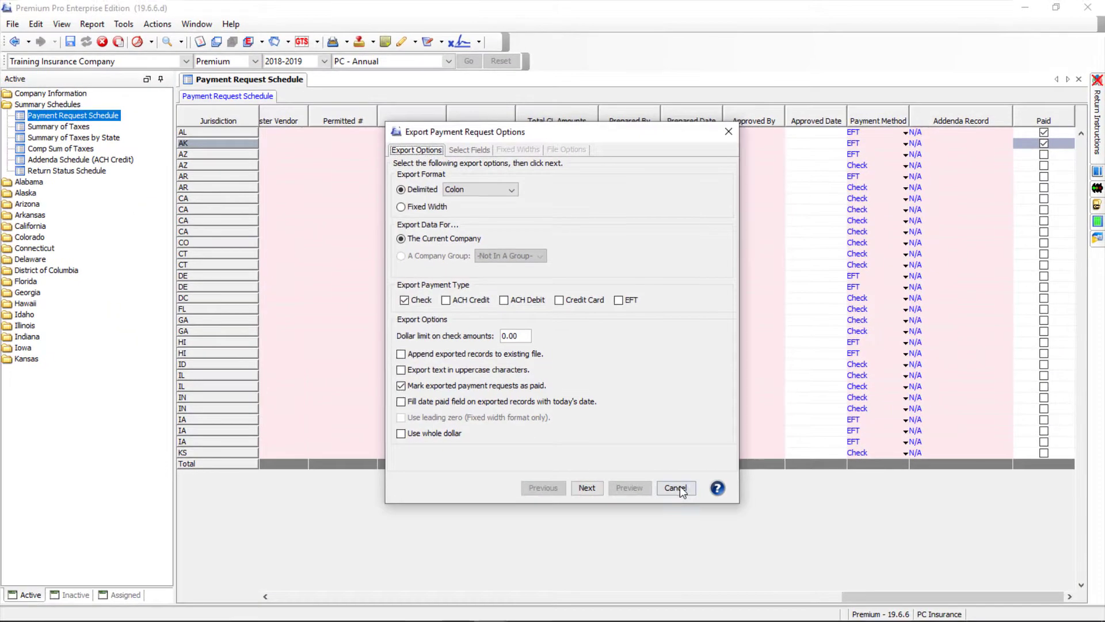
pyautogui.click(693, 491)
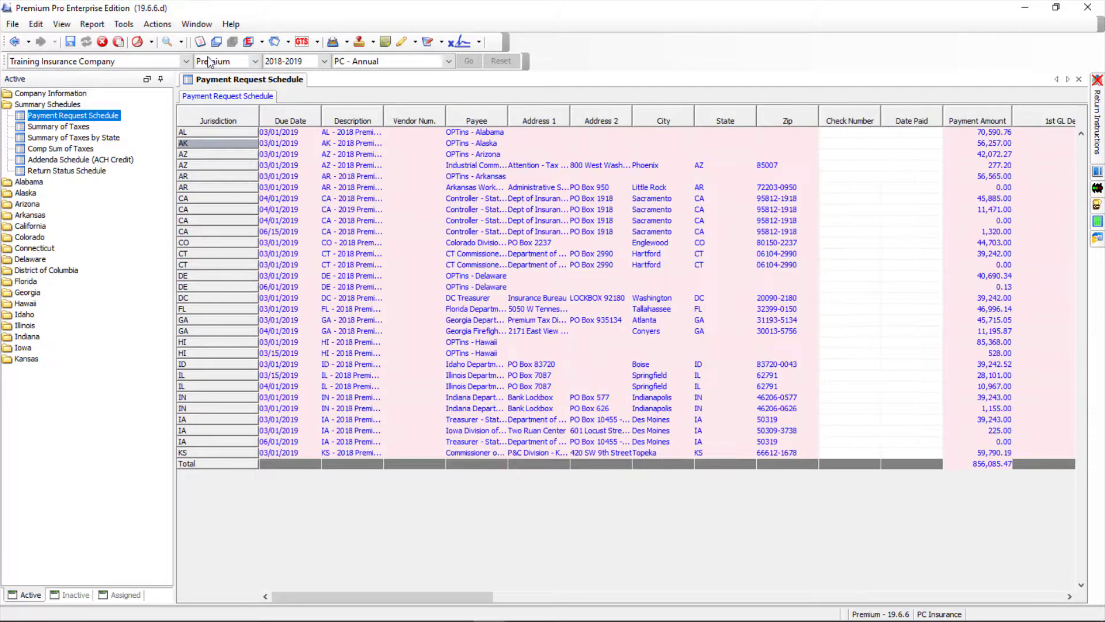
# Step: List the returns due March 1, 2019 in the calendar and check their Paid and Status columns
pyautogui.click(200, 42)
pyautogui.click(242, 134)
pyautogui.click(242, 135)
pyautogui.click(242, 136)
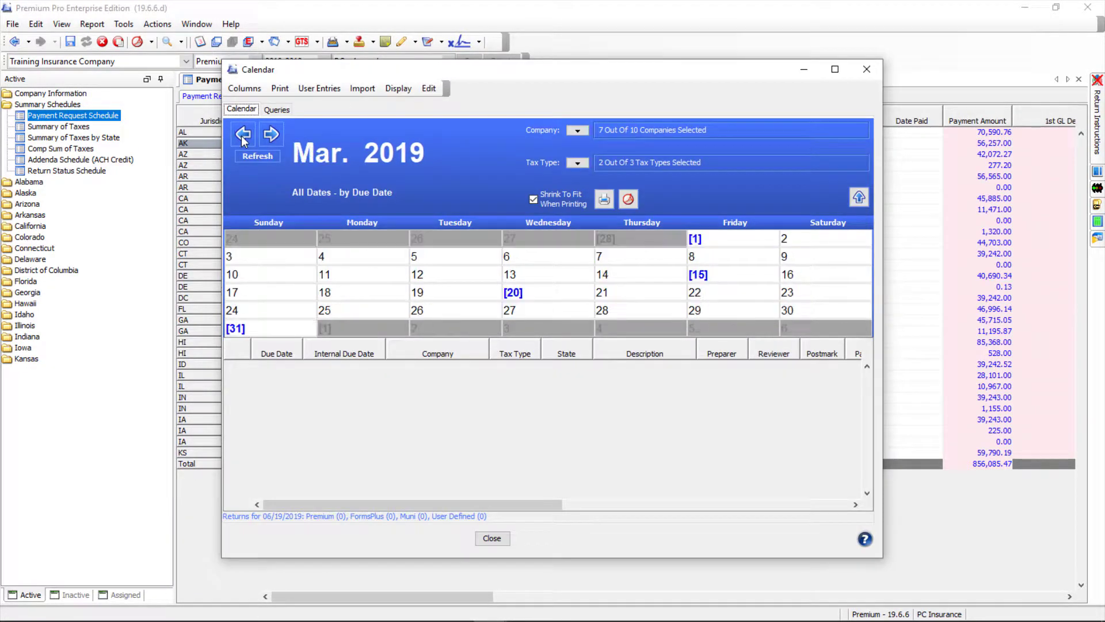
pyautogui.click(717, 240)
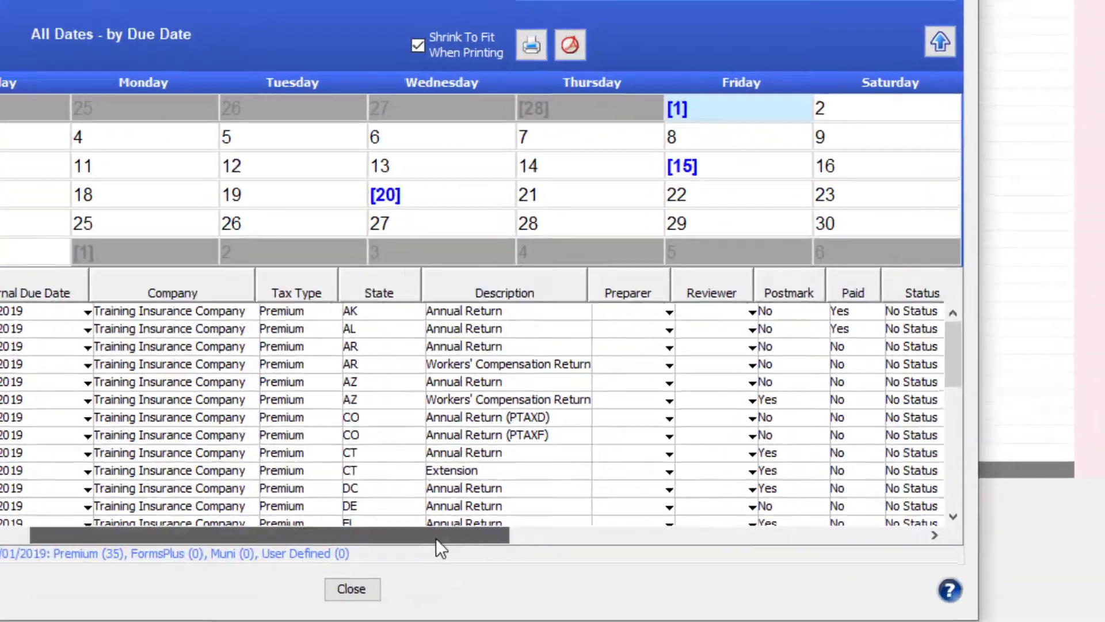
pyautogui.moveTo(436, 538); pyautogui.dragTo(532, 552)
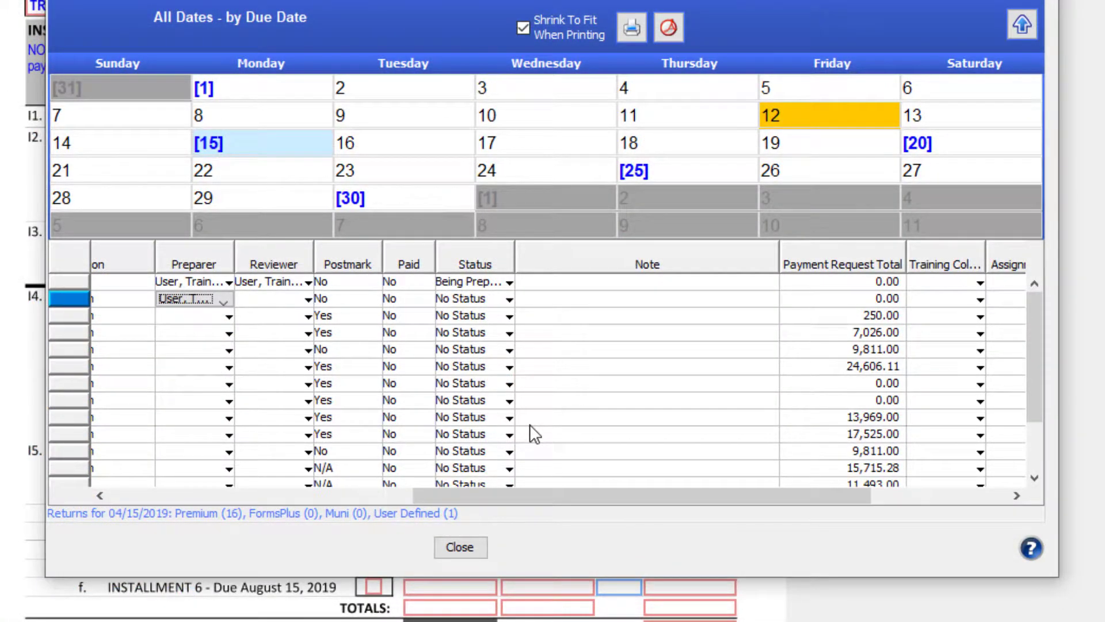
# Step: Set the status of the Delaware 1st Quarter Return to Being Prepared and close the Calendar
pyautogui.click(506, 299)
pyautogui.click(506, 298)
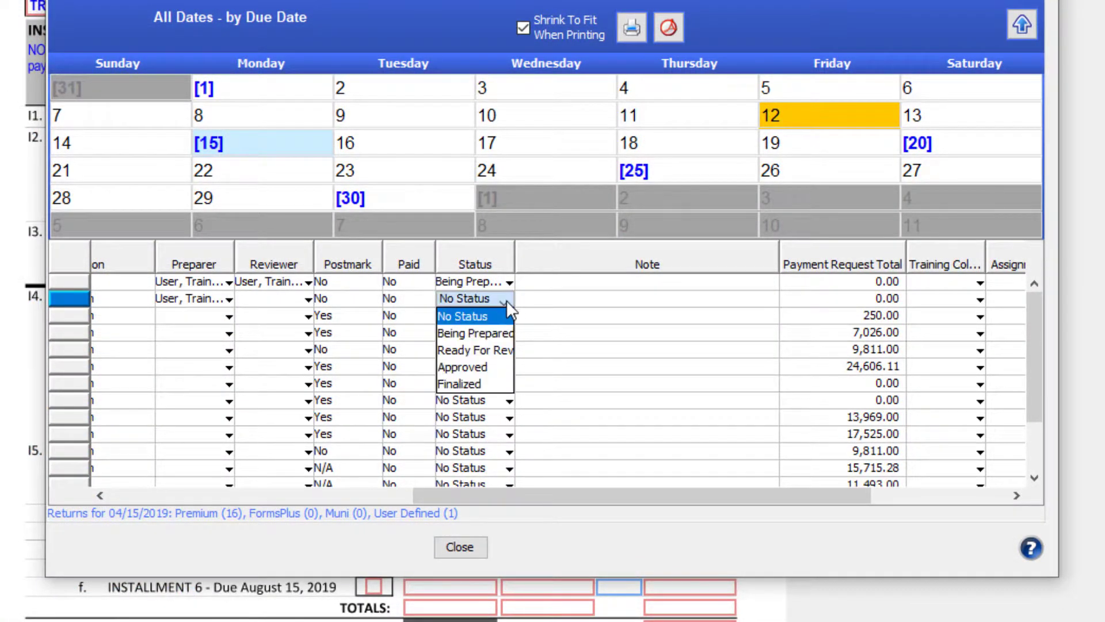
pyautogui.click(495, 333)
pyautogui.click(550, 299)
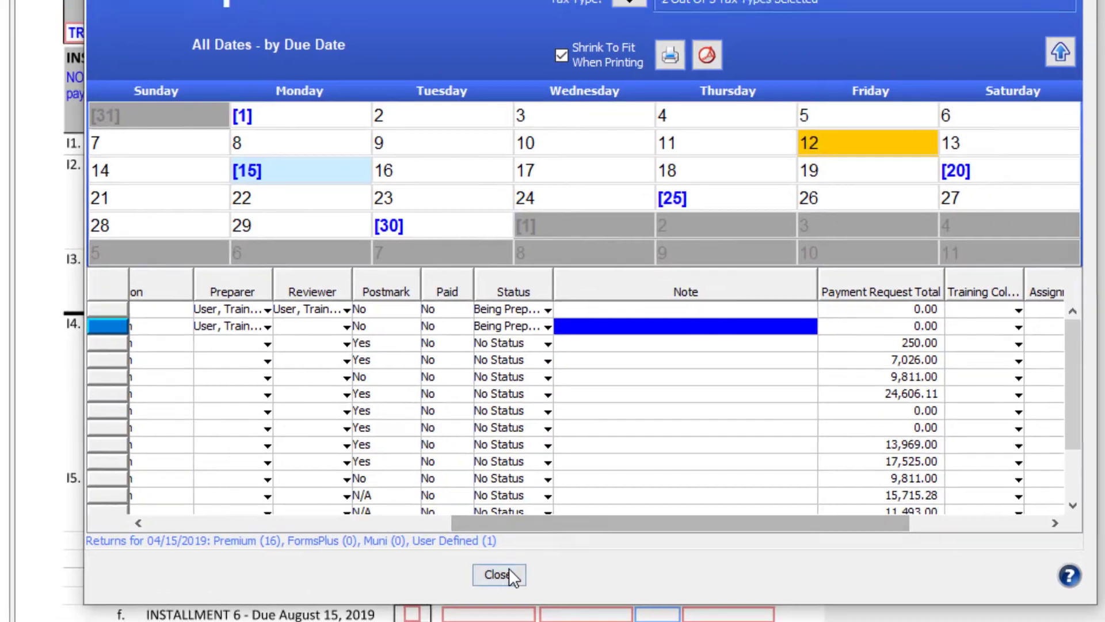
pyautogui.click(478, 546)
# Step: Open the preparer status editor from the Florida Premium Tax (DR-908) return
pyautogui.rightClick(136, 286)
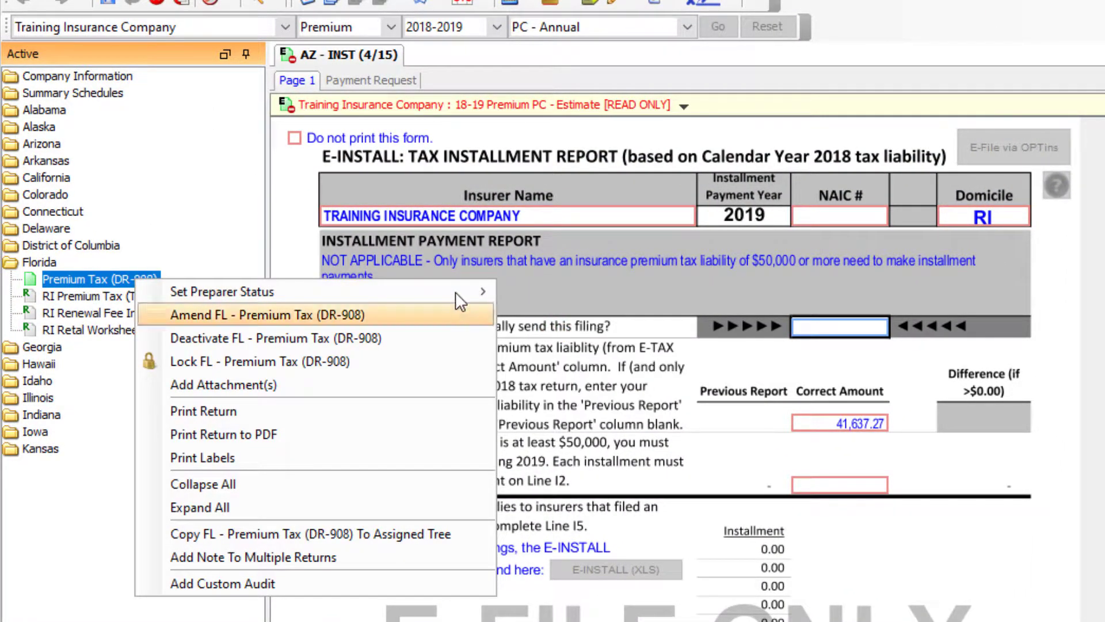
pyautogui.moveTo(484, 291)
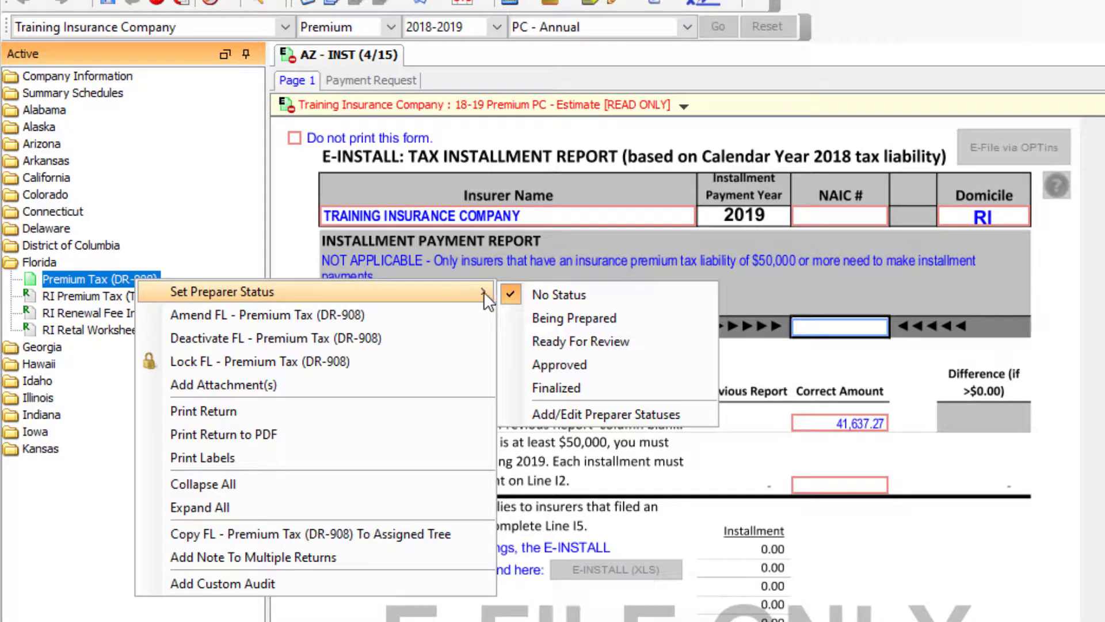
pyautogui.click(573, 413)
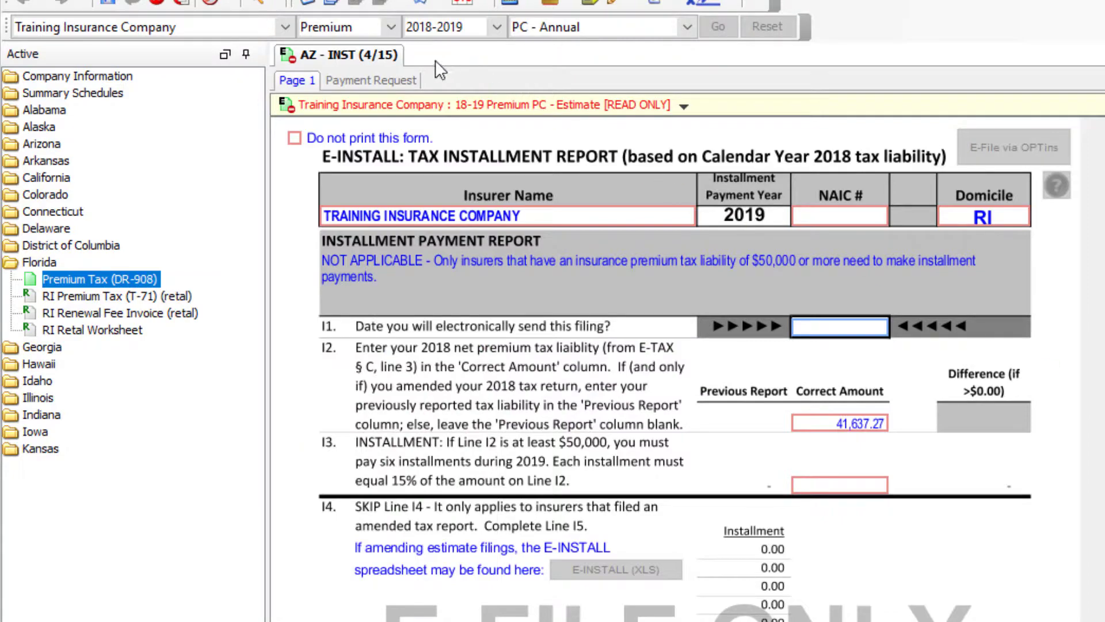
# Step: List the April 15 returns in the calendar and add the note "This is a note." to the 2nd Installment
pyautogui.click(309, 7)
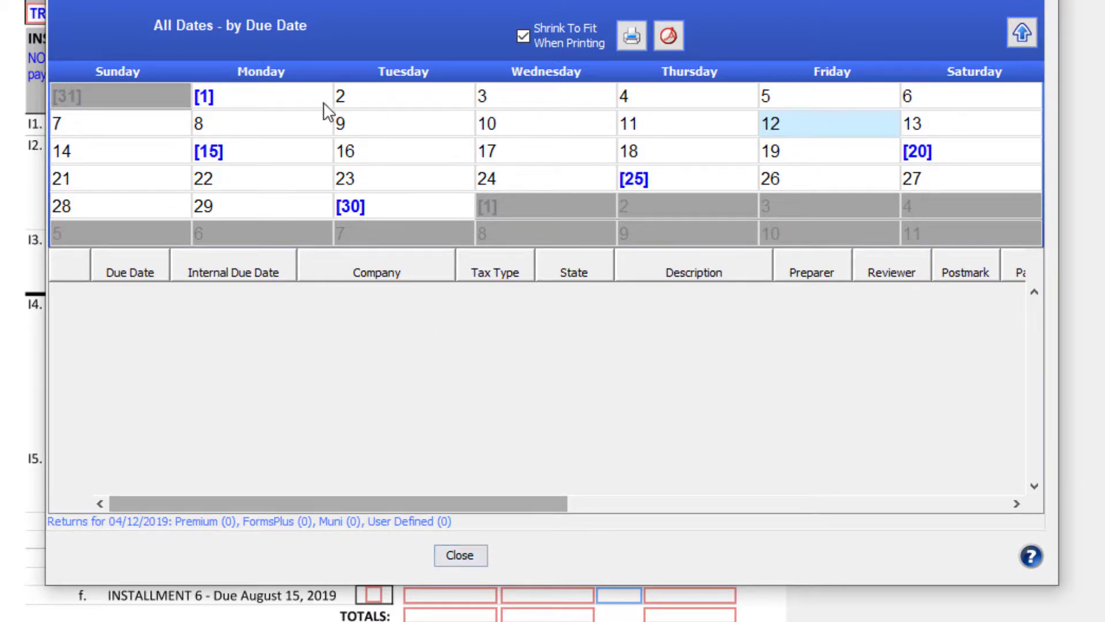
pyautogui.click(244, 148)
pyautogui.moveTo(541, 500); pyautogui.dragTo(807, 503)
pyautogui.click(604, 293)
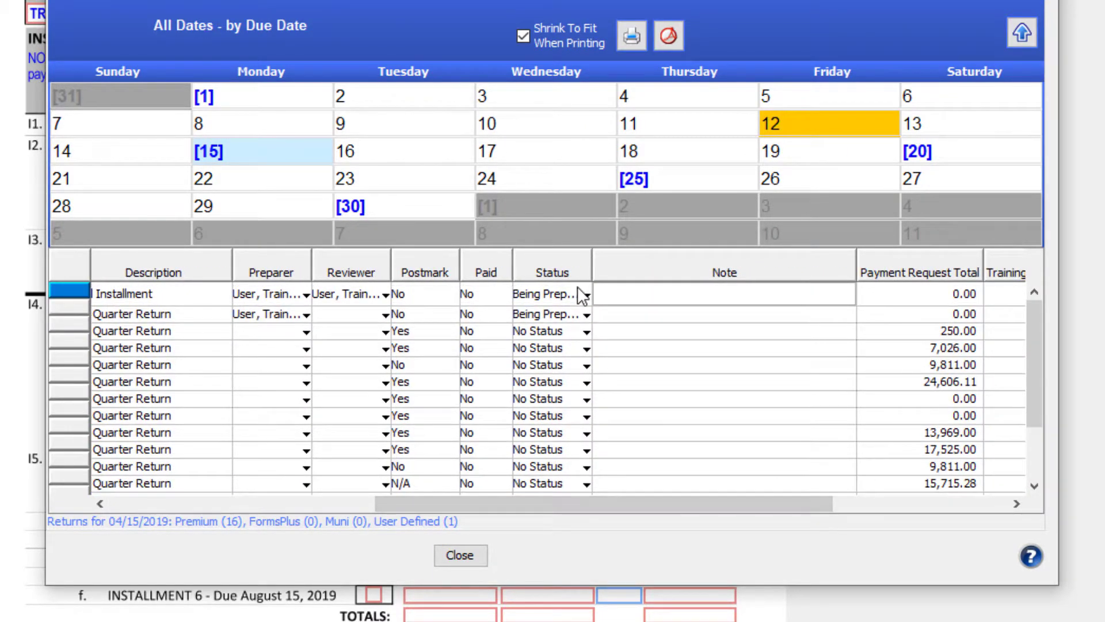
pyautogui.write('This is a note.')
pyautogui.press('Return')
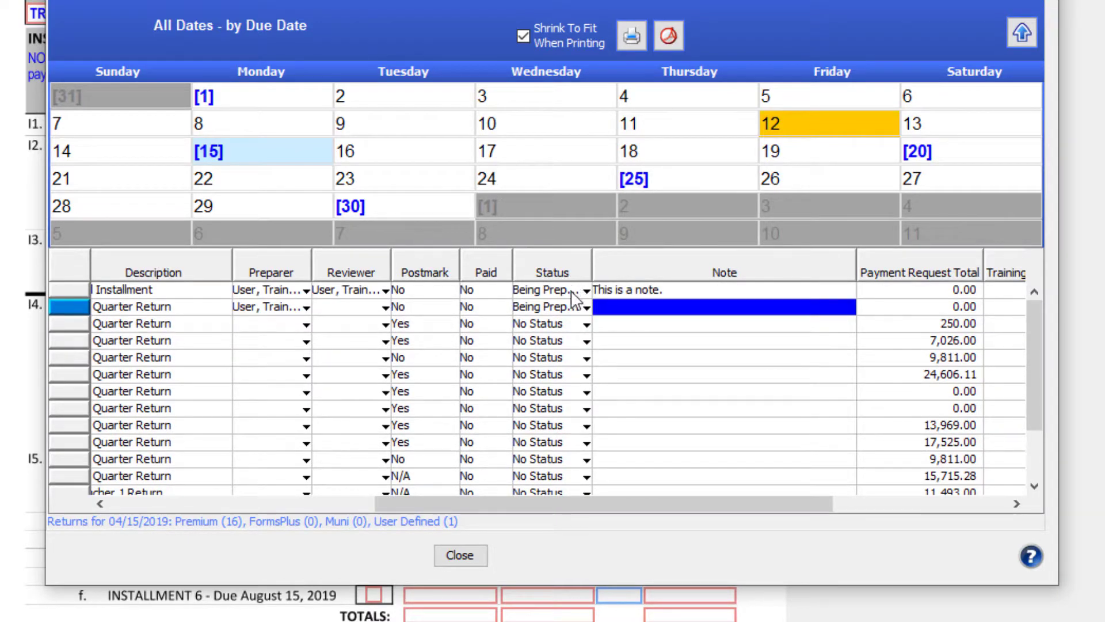
# Step: Rename the calendar's Assignment 2 column to "Training Column 2"
pyautogui.click(944, 291)
pyautogui.moveTo(701, 503); pyautogui.dragTo(882, 506)
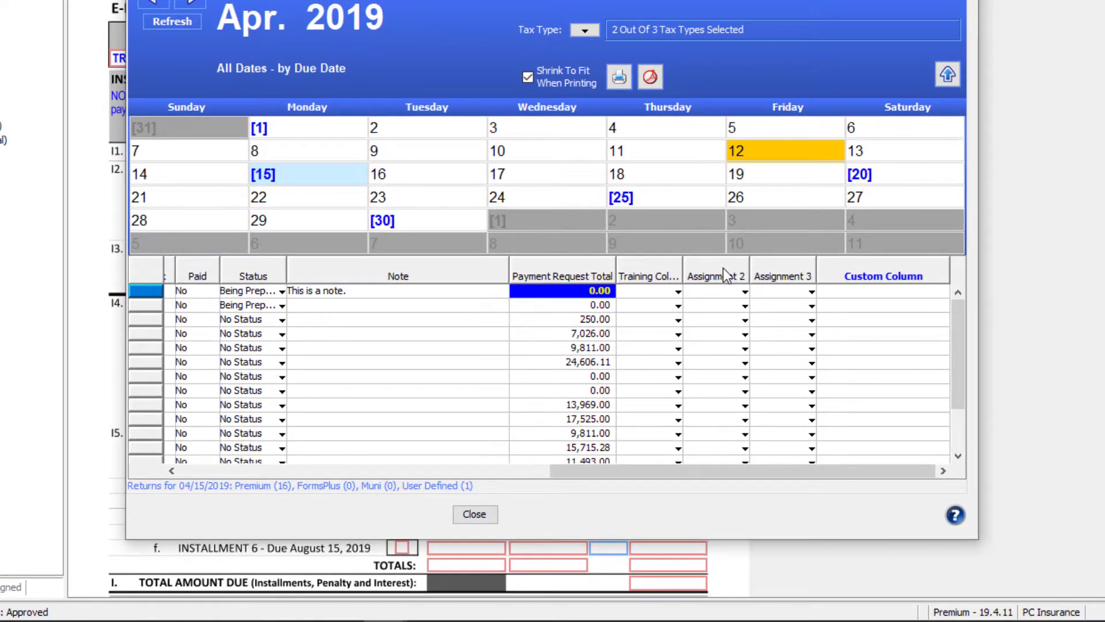
pyautogui.rightClick(726, 274)
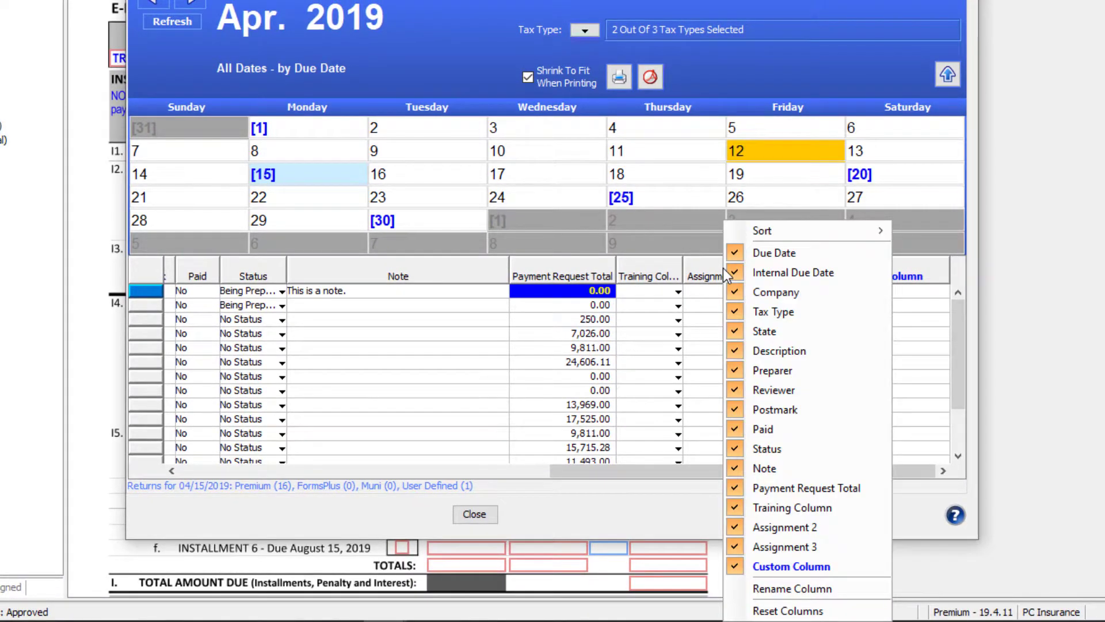
pyautogui.click(765, 595)
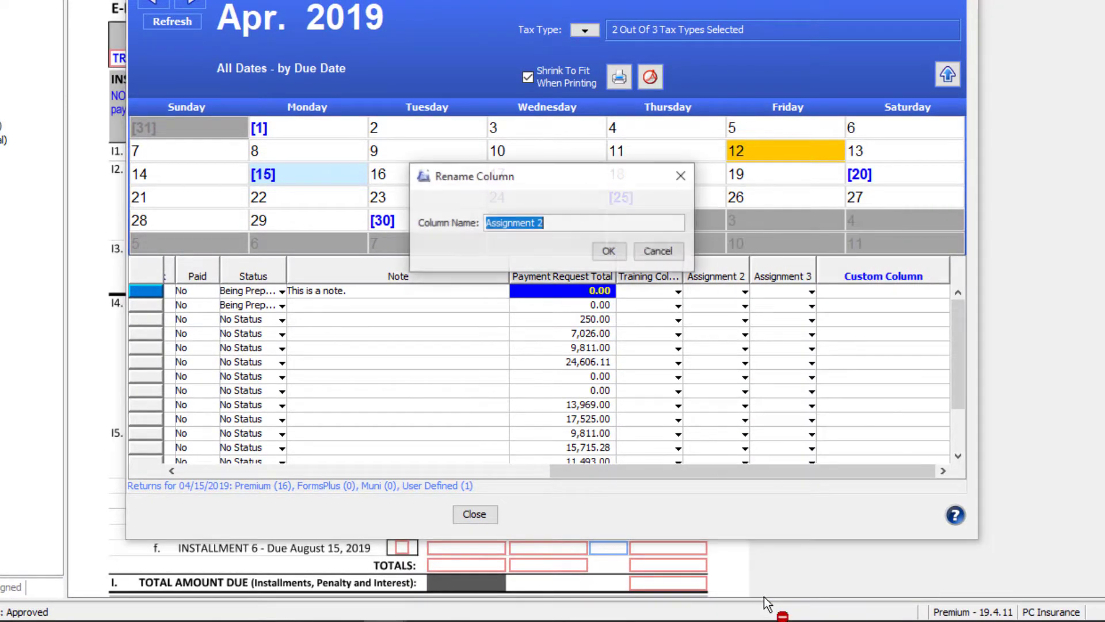
pyautogui.write('Training Column 2')
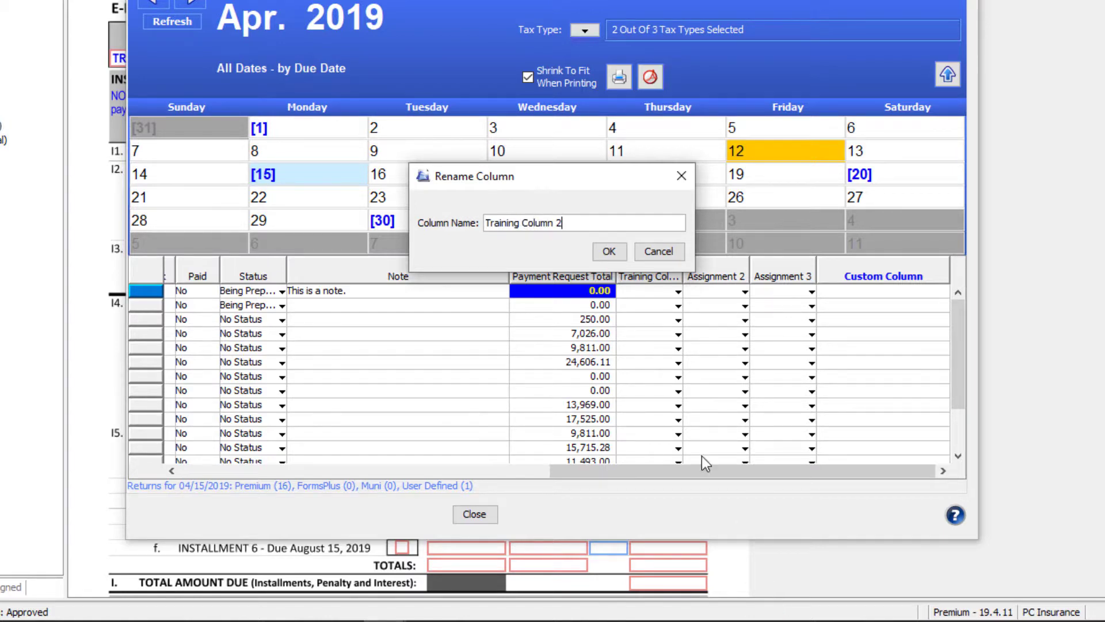
pyautogui.click(612, 256)
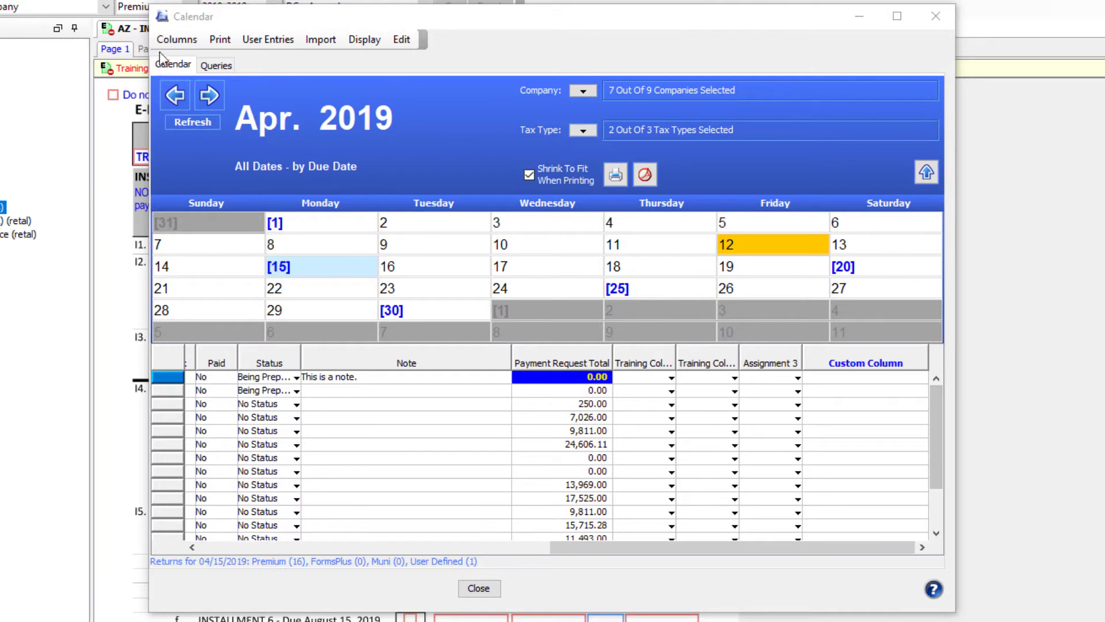
# Step: Add a custom calendar column named "New Column" and select it in the column list
pyautogui.click(171, 41)
pyautogui.click(185, 61)
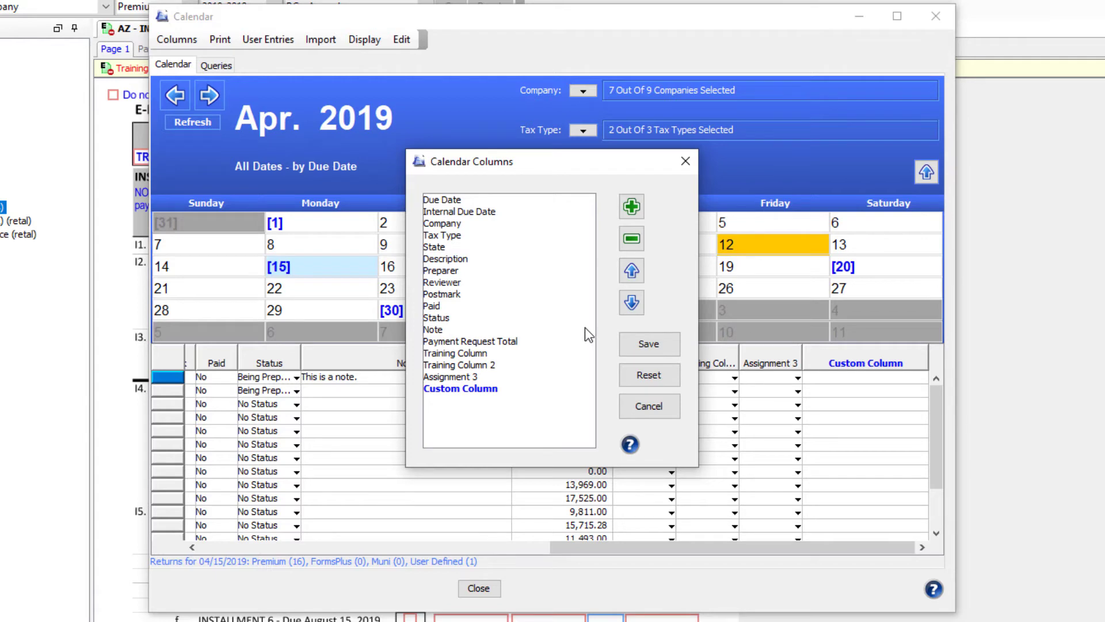
pyautogui.click(633, 217)
pyautogui.write('New')
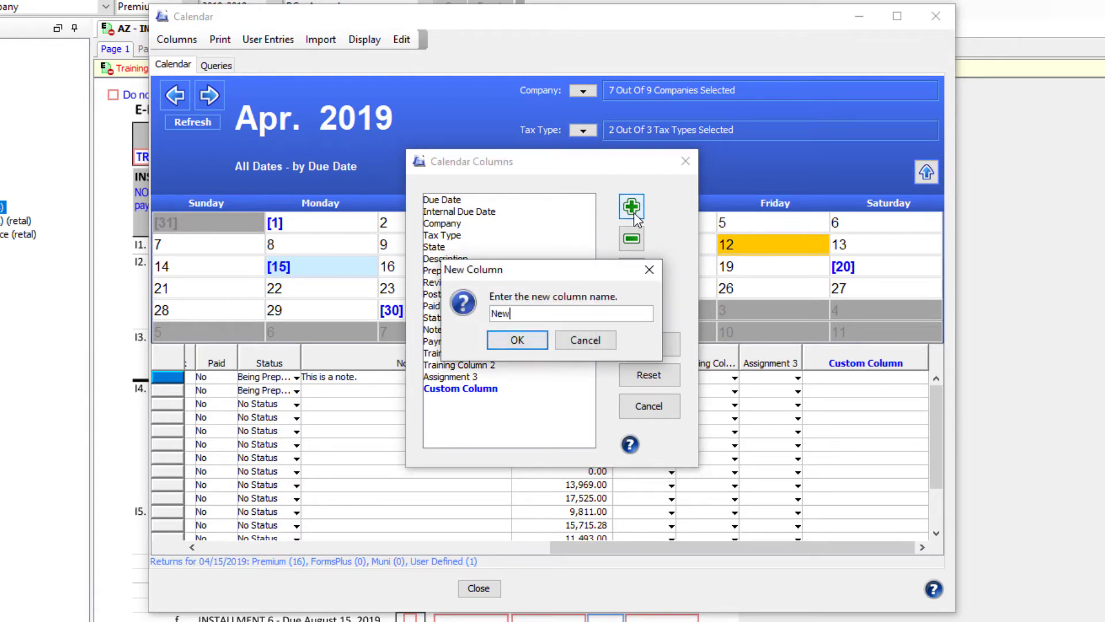
pyautogui.write(' Column')
pyautogui.press('Return')
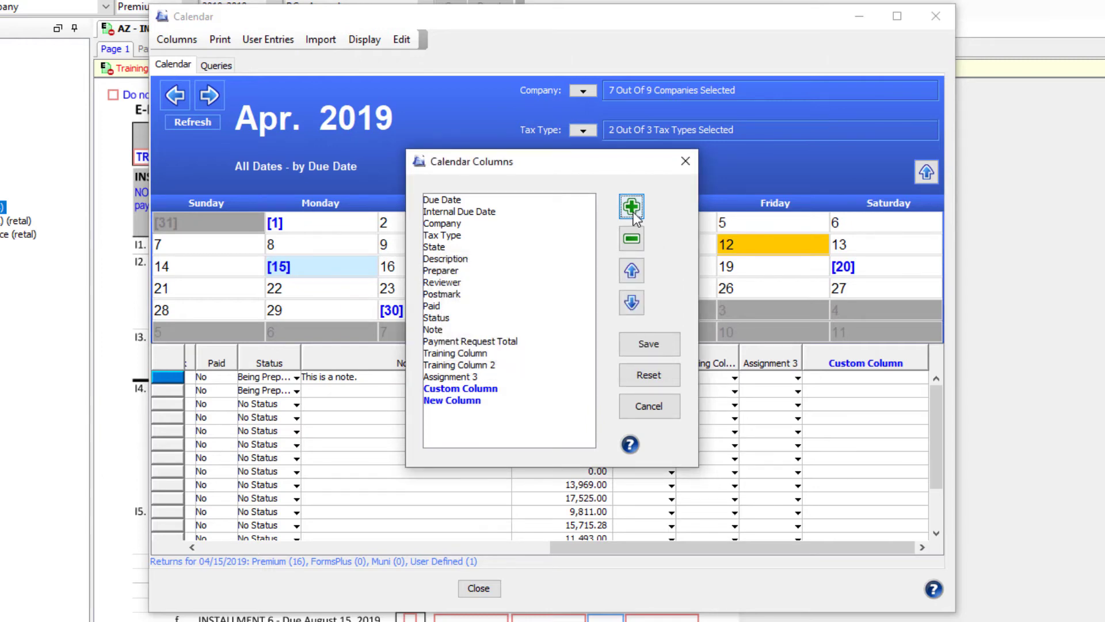
pyautogui.click(631, 240)
pyautogui.click(464, 402)
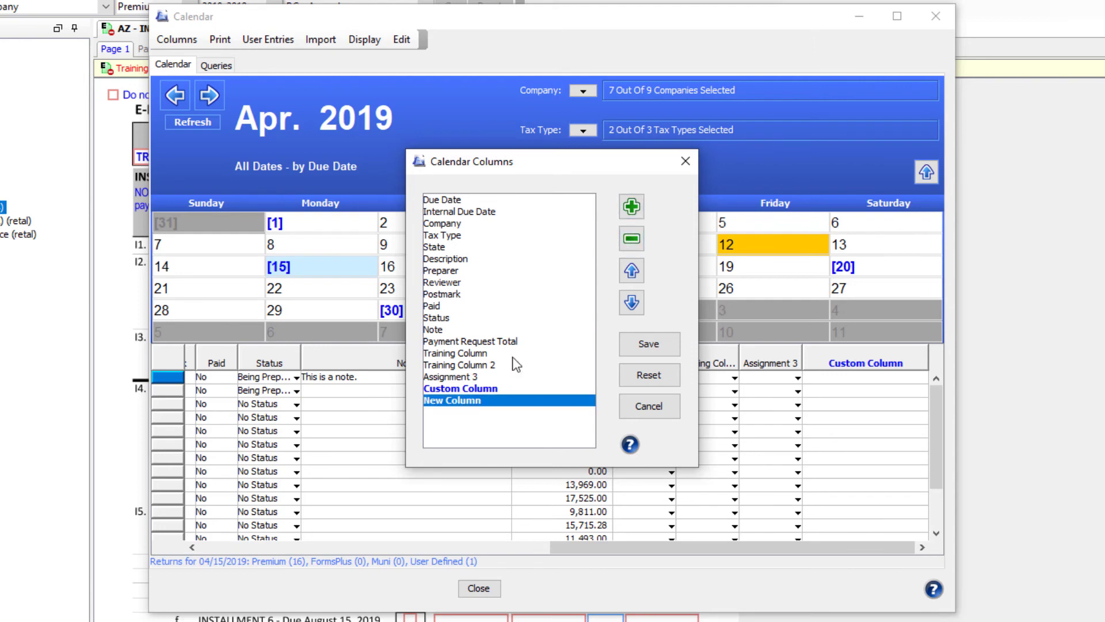